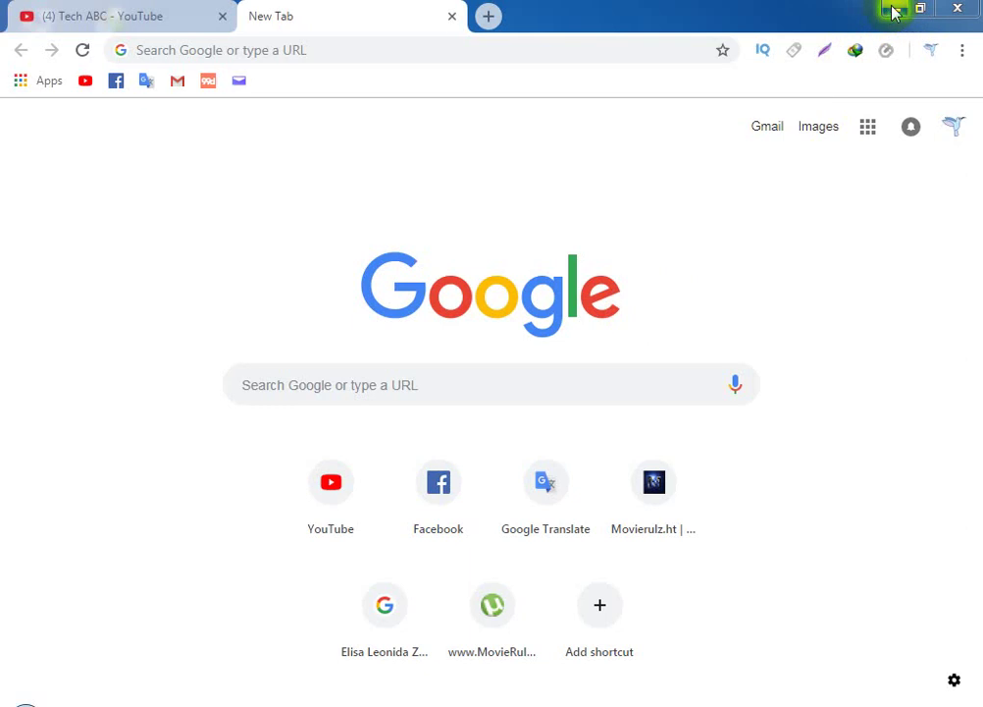
View the 2018-11-12_014525 screenshot saved on the desktop, and return to Chrome
{"action": "left_click", "coordinate": [895, 11]}
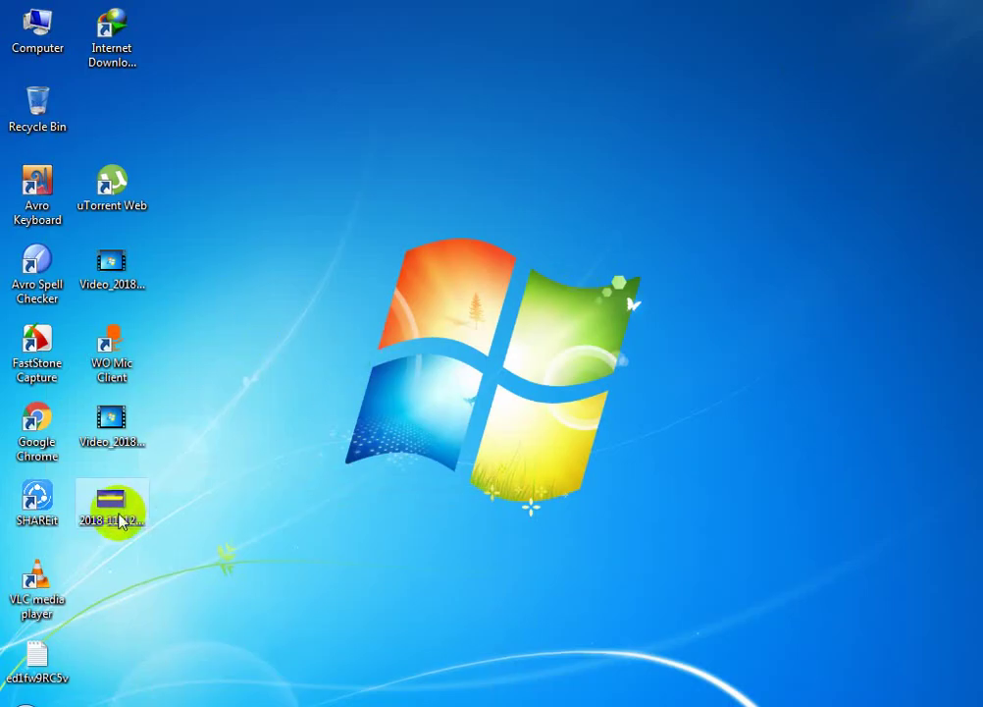
{"action": "double_click", "coordinate": [114, 507]}
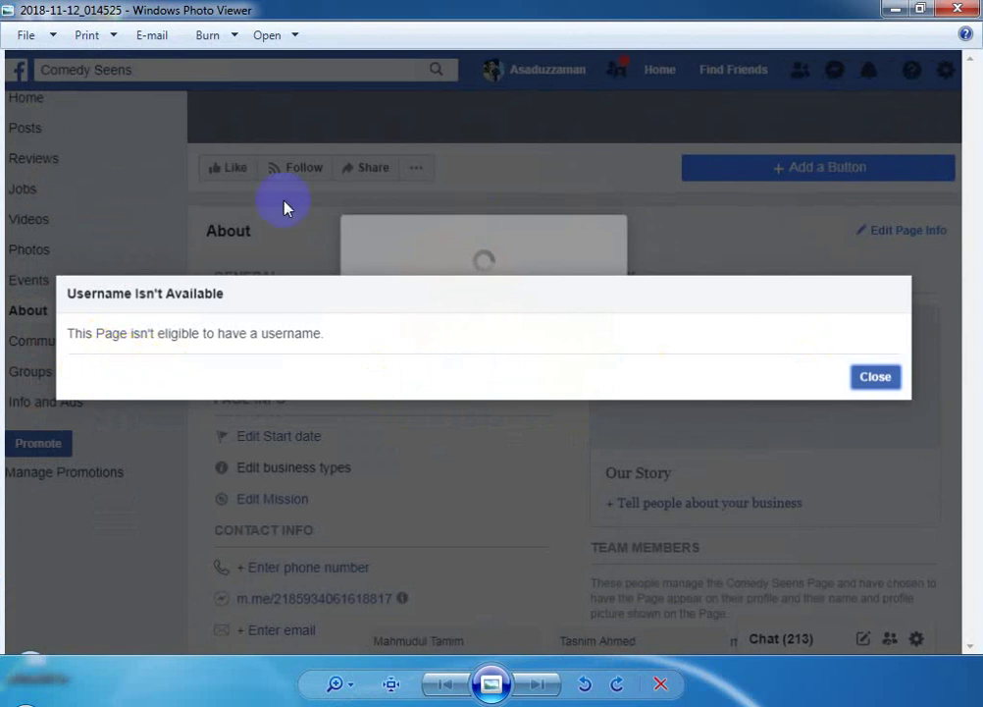
{"action": "left_click", "coordinate": [893, 10]}
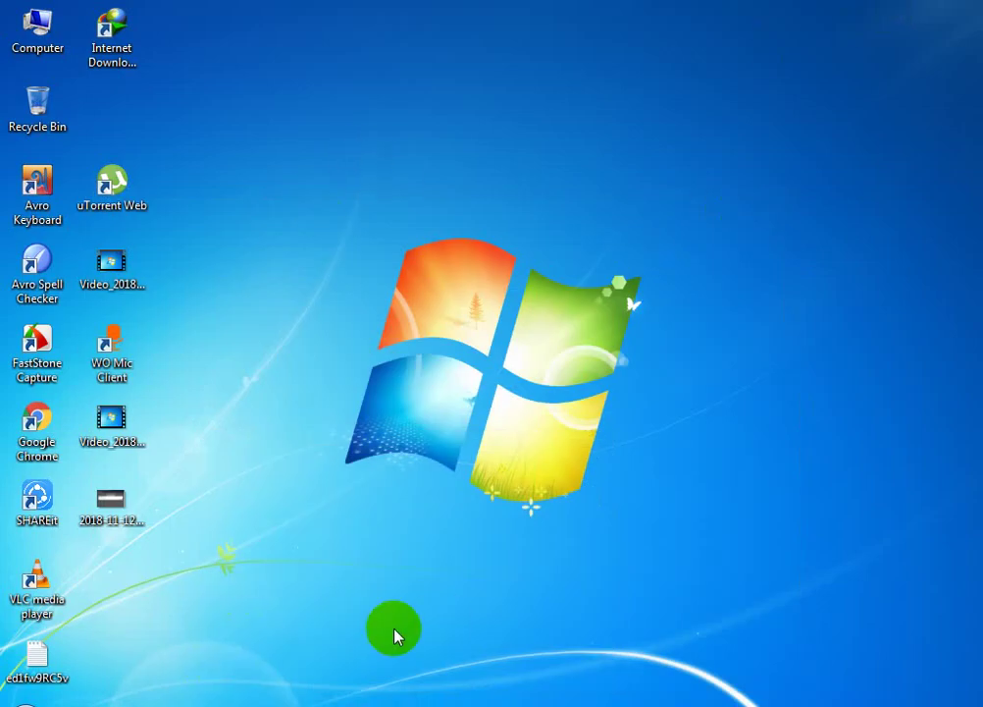
{"action": "left_click", "coordinate": [246, 705]}
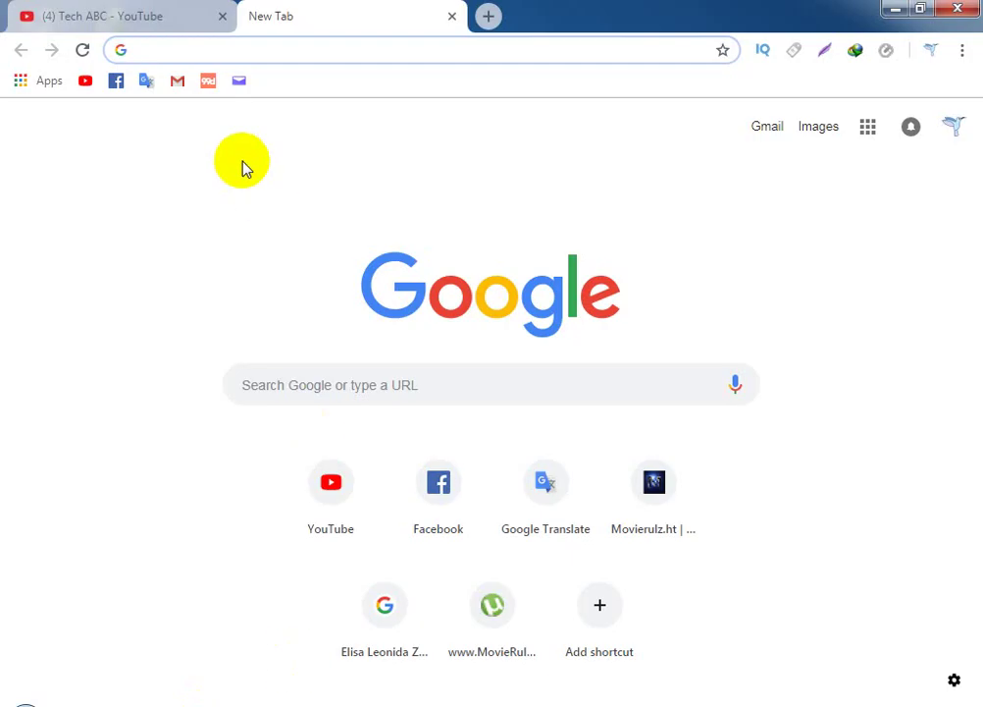
Open Facebook and go to the Comedy Seens page from the full list of managed pages
{"action": "left_click", "coordinate": [117, 84]}
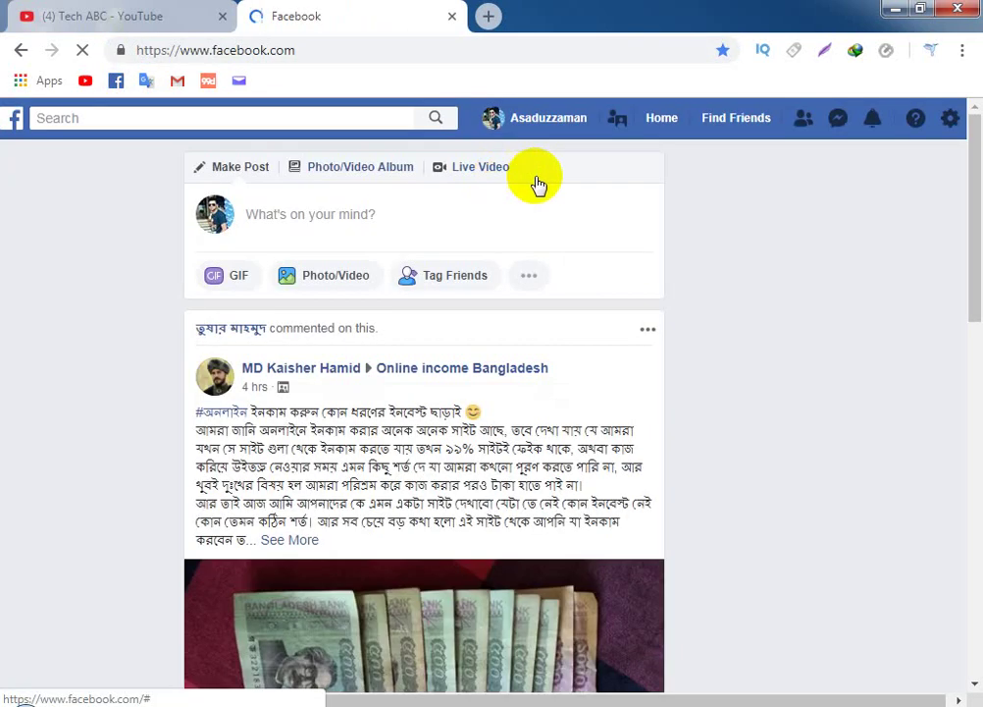
{"action": "scroll", "coordinate": [604, 263], "scroll_direction": "down", "scroll_amount": 2}
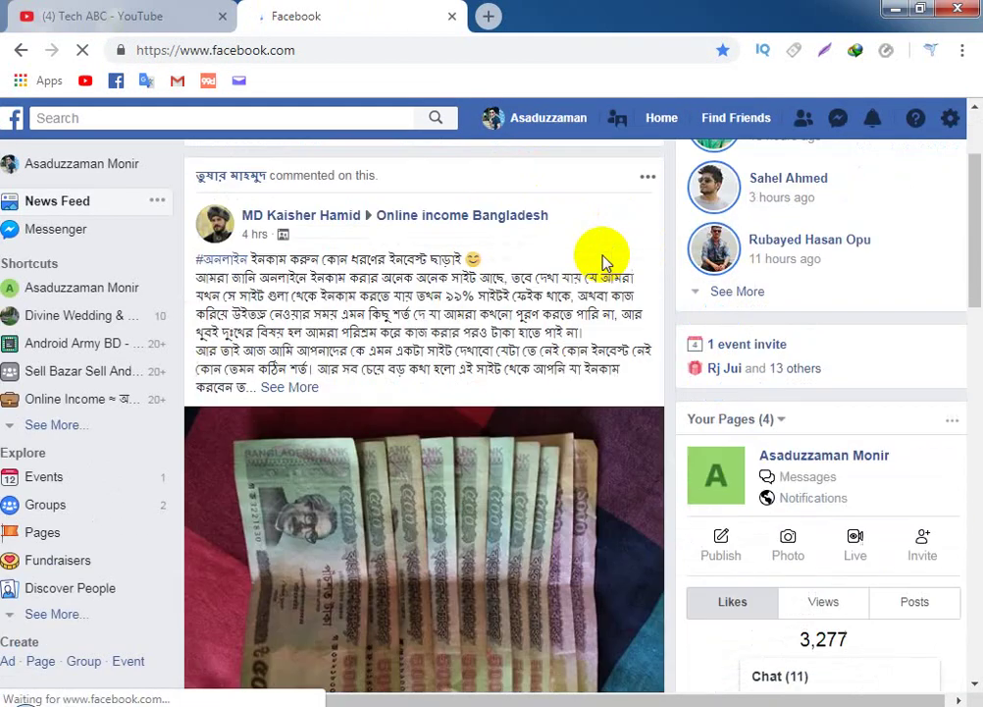
{"action": "scroll", "coordinate": [812, 213], "scroll_direction": "up", "scroll_amount": 3}
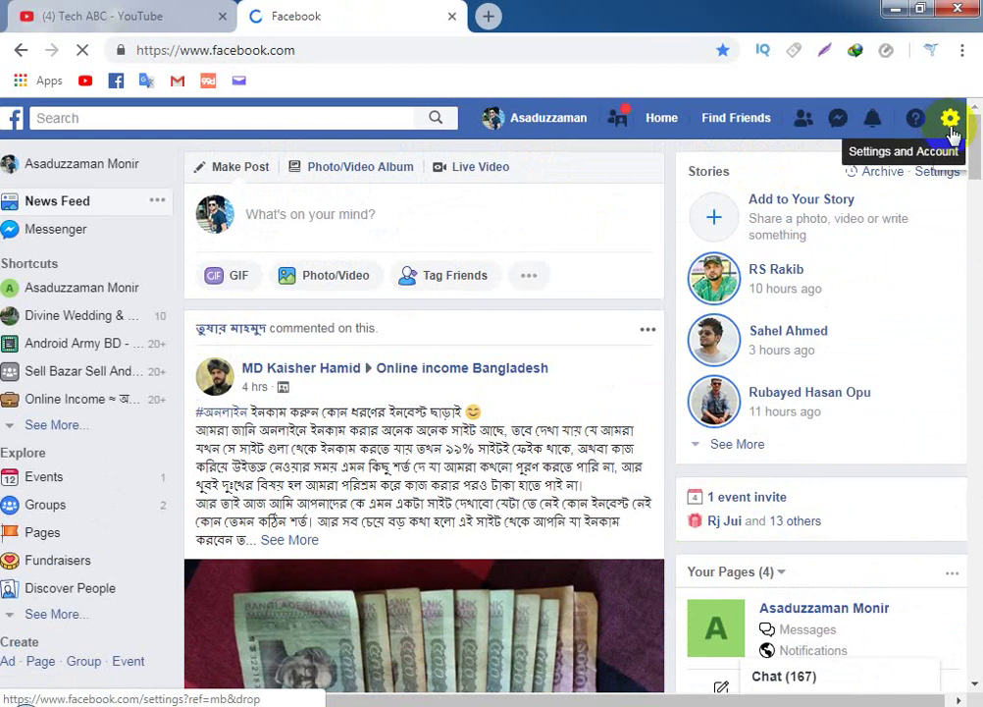
{"action": "left_click", "coordinate": [950, 119]}
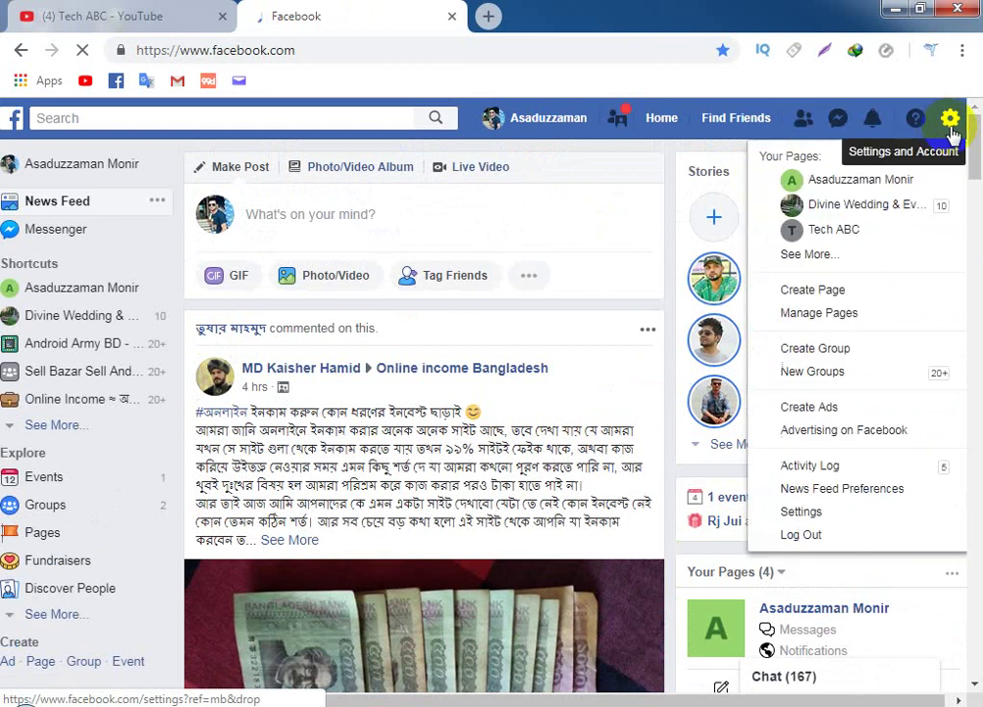
{"action": "left_click", "coordinate": [811, 257]}
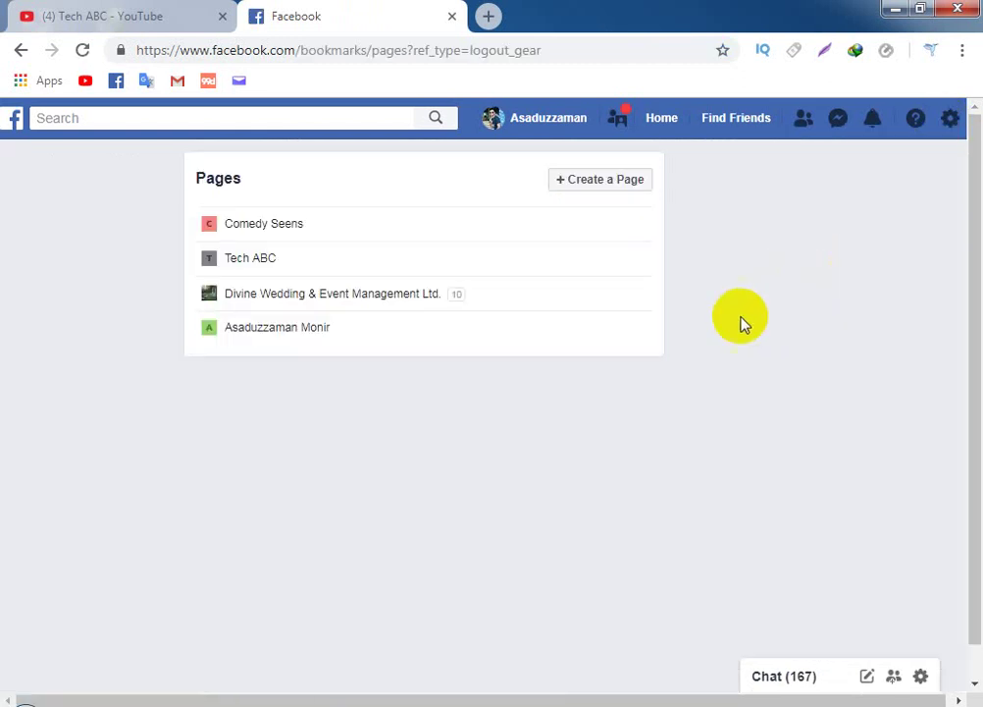
{"action": "left_click", "coordinate": [274, 230]}
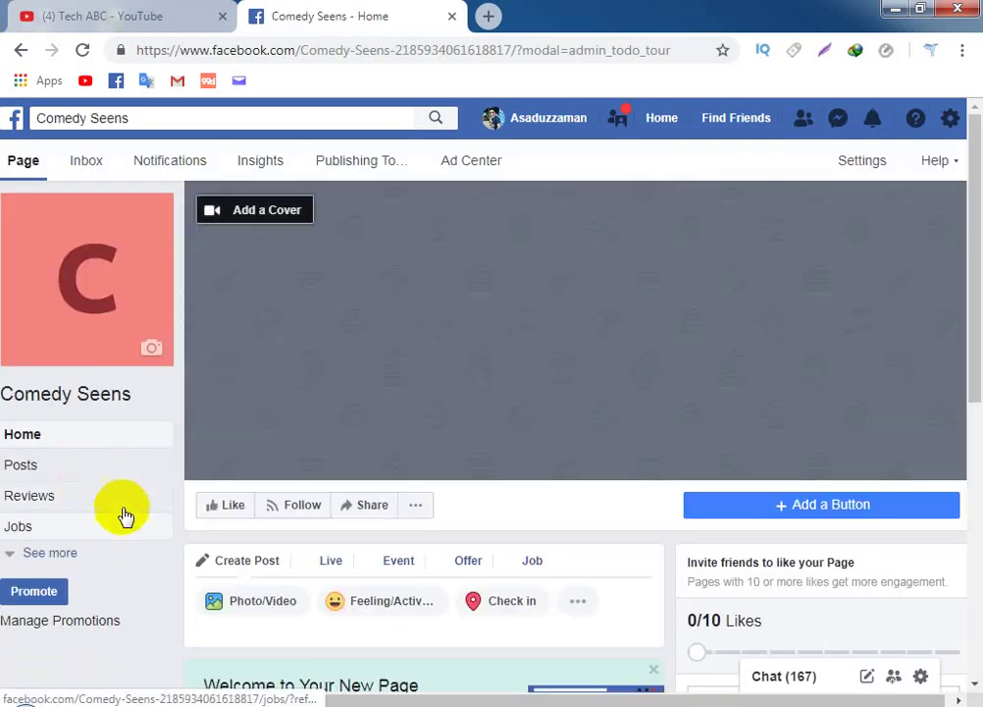
Open the About section of the Comedy Seens page and bring its general information into view
{"action": "left_click", "coordinate": [59, 555]}
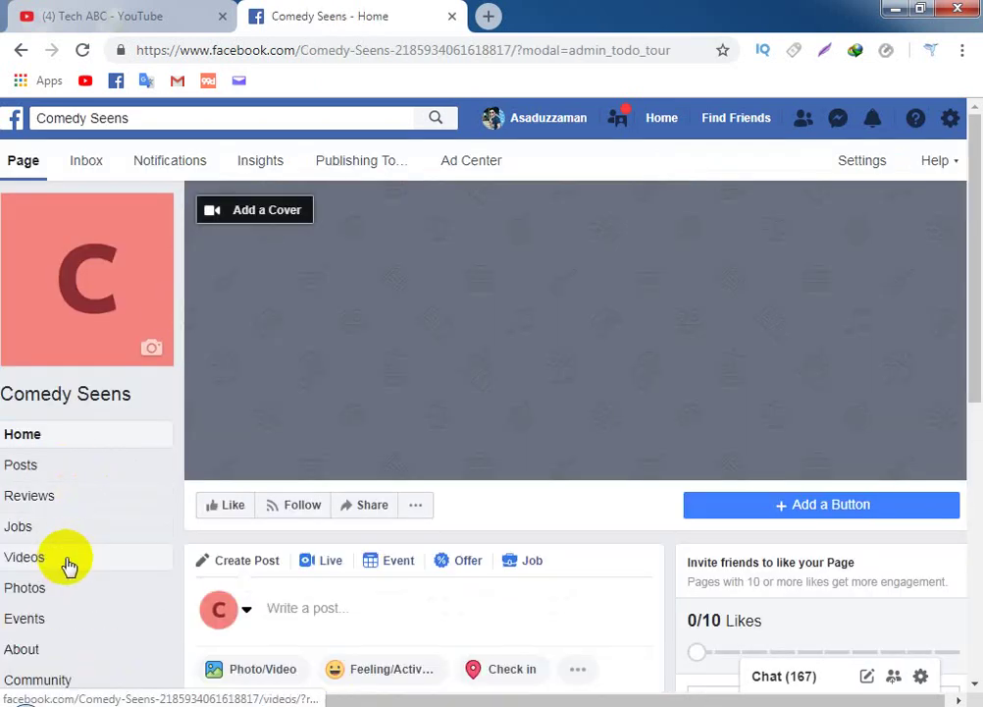
{"action": "scroll", "coordinate": [88, 520], "scroll_direction": "down", "scroll_amount": 2}
{"action": "left_click", "coordinate": [22, 462]}
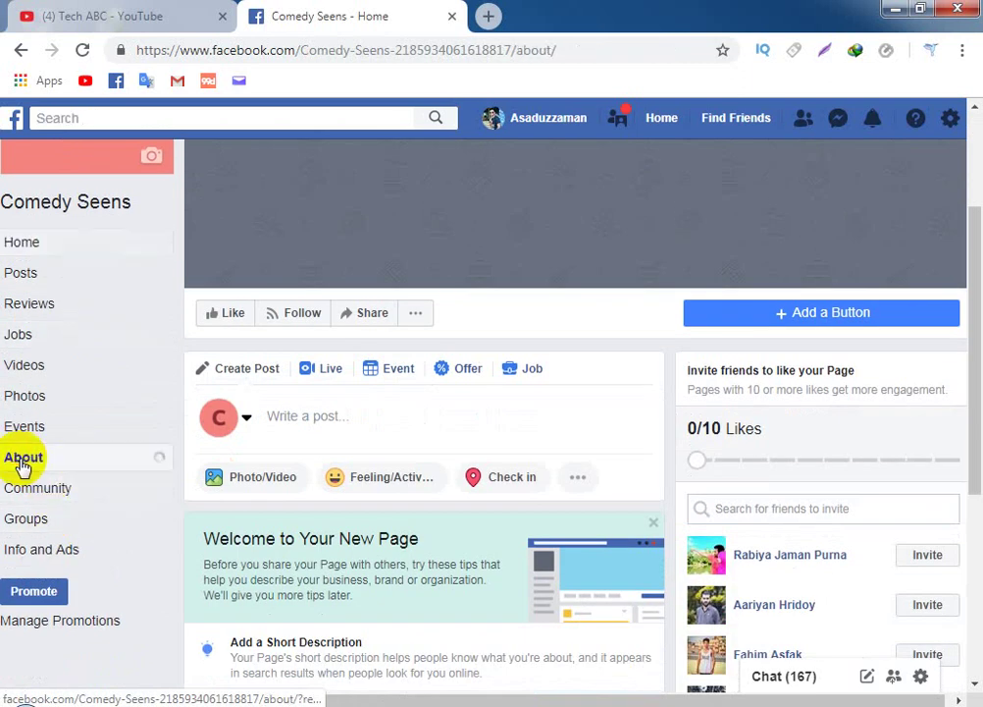
{"action": "scroll", "coordinate": [429, 501], "scroll_direction": "down", "scroll_amount": 1}
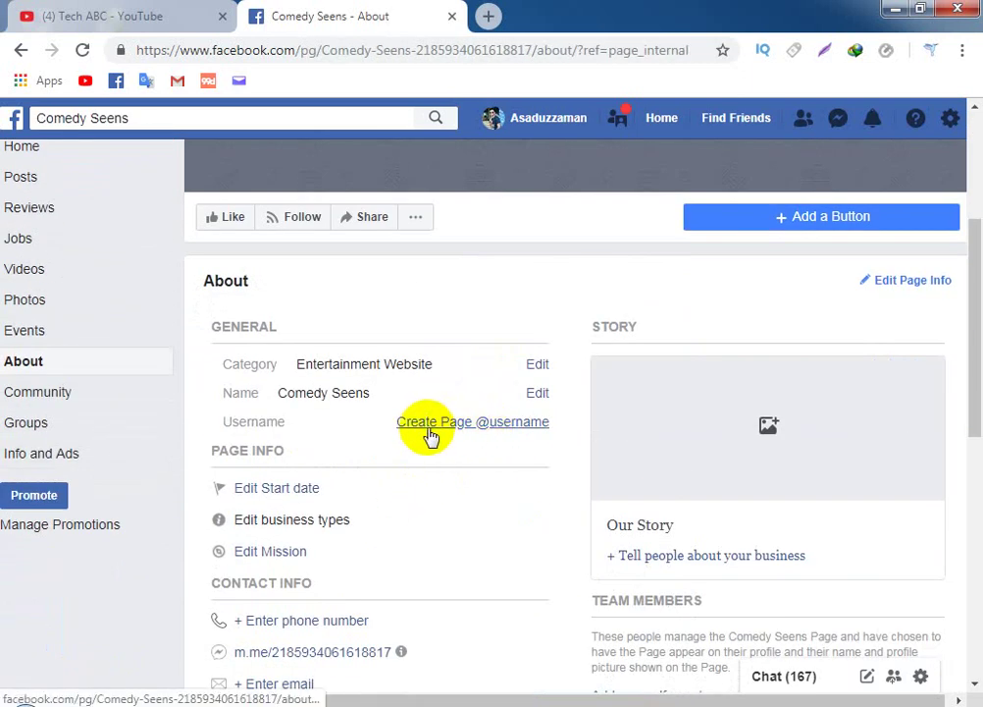
{"action": "left_click", "coordinate": [437, 435]}
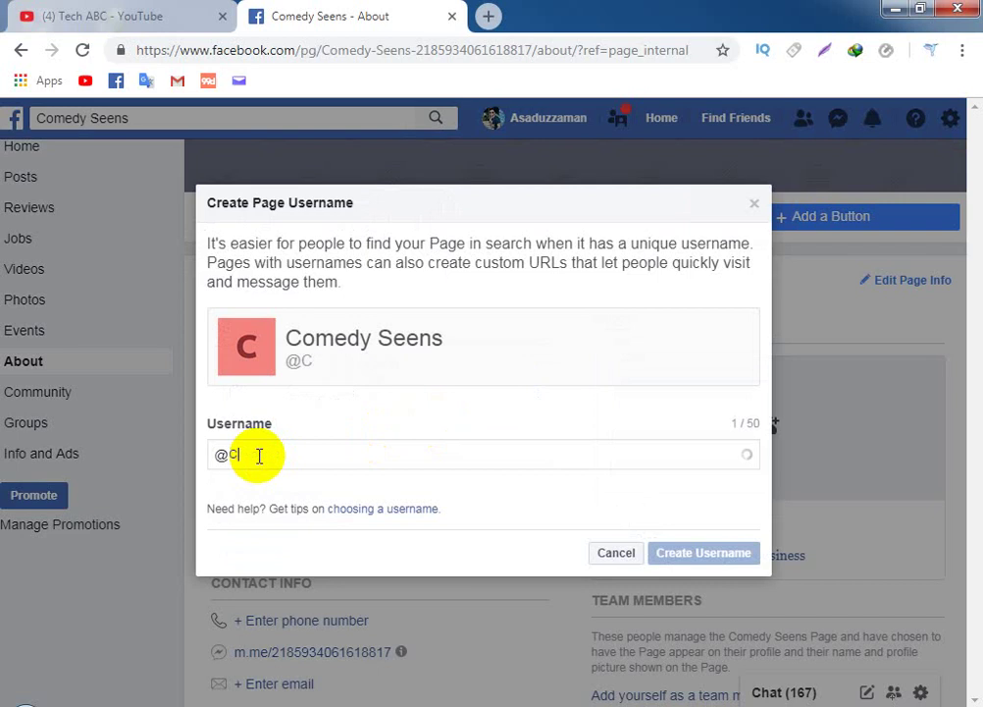
{"action": "type", "text": "Co"}
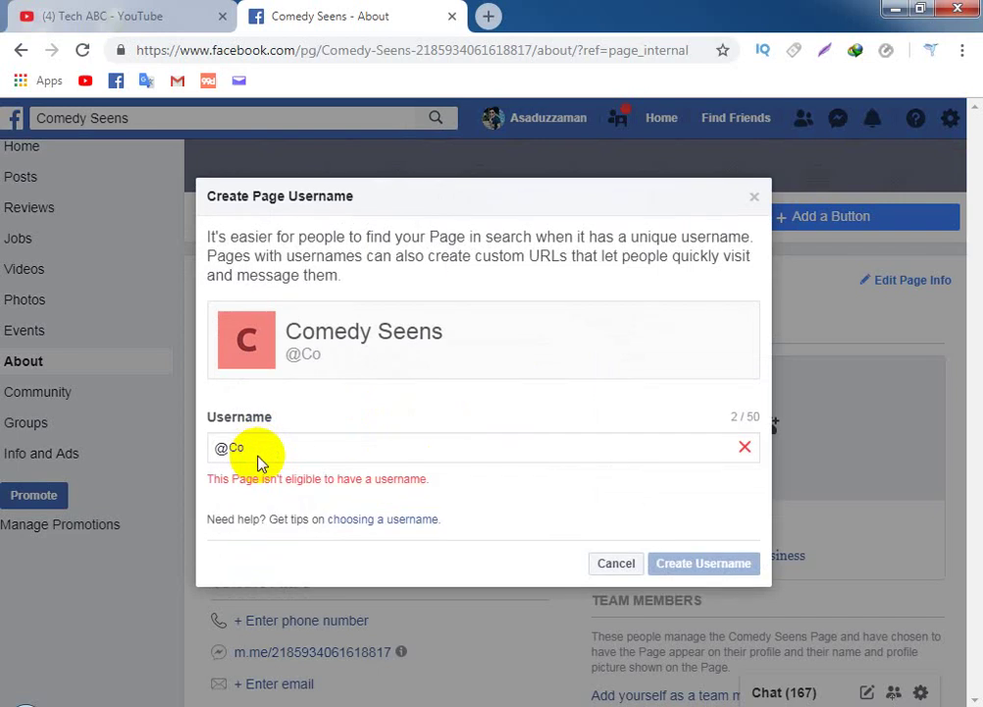
{"action": "type", "text": "medySee"}
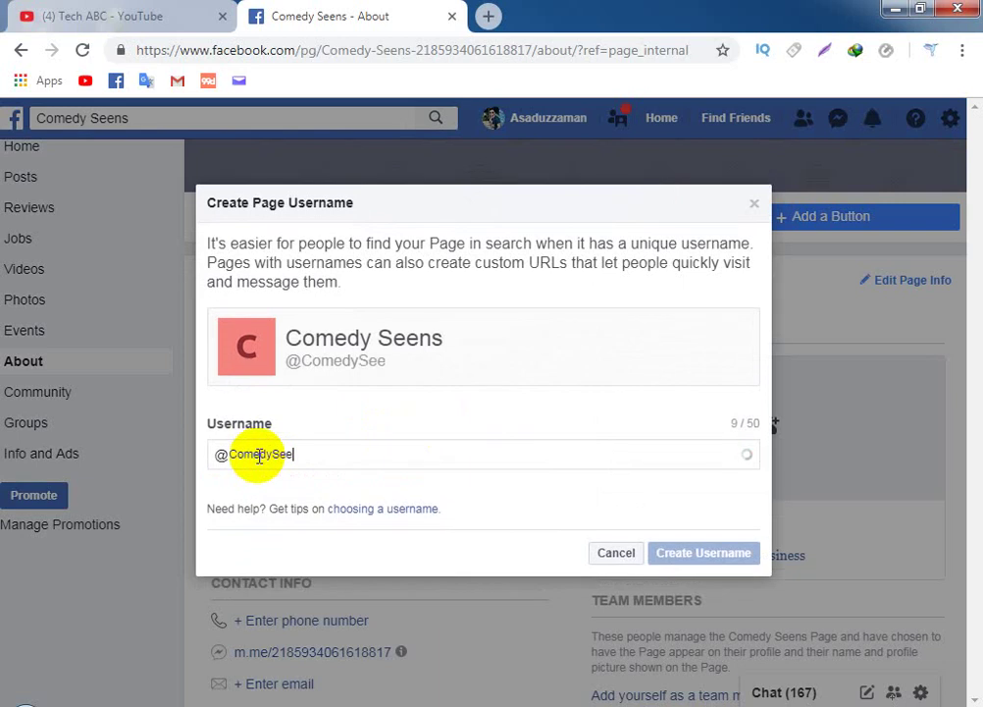
{"action": "type", "text": "ns"}
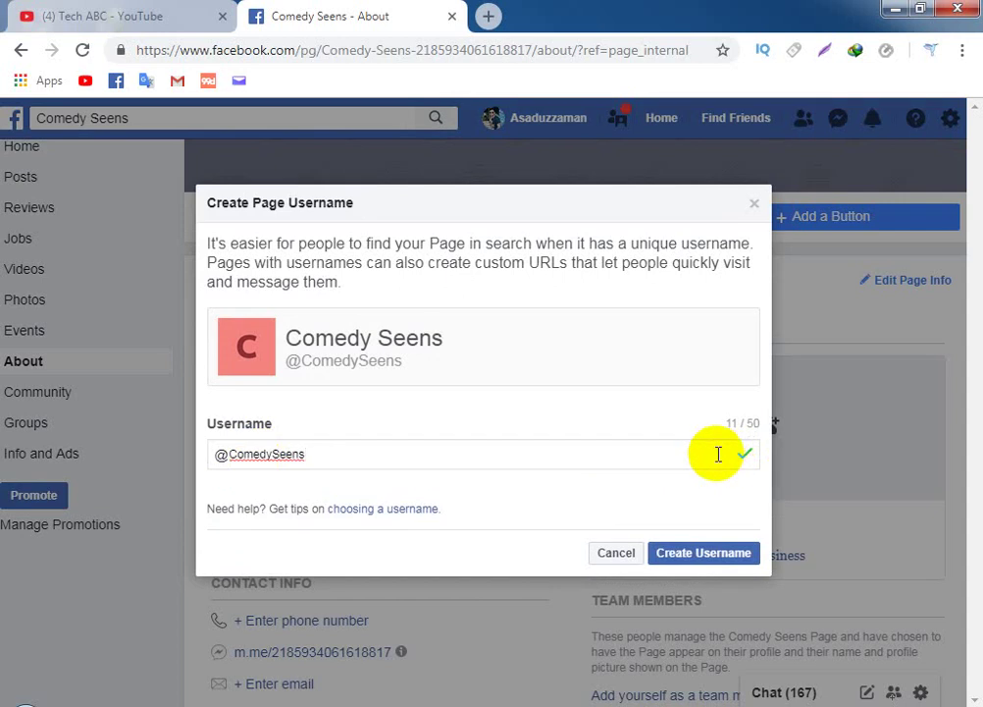
{"action": "left_click", "coordinate": [696, 555]}
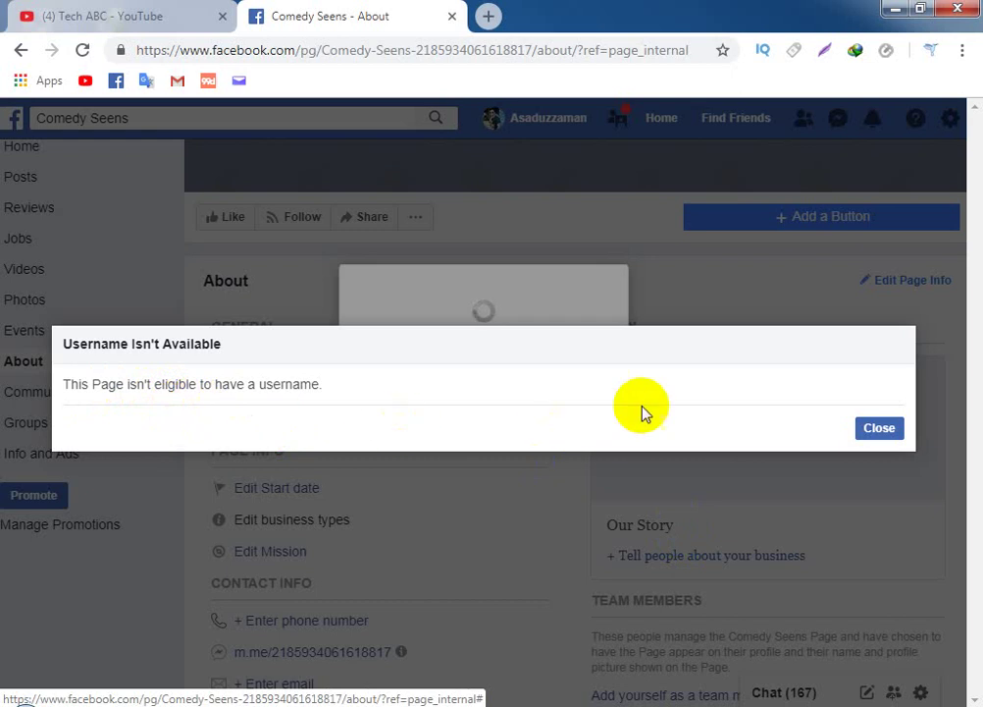
{"action": "left_click", "coordinate": [878, 431]}
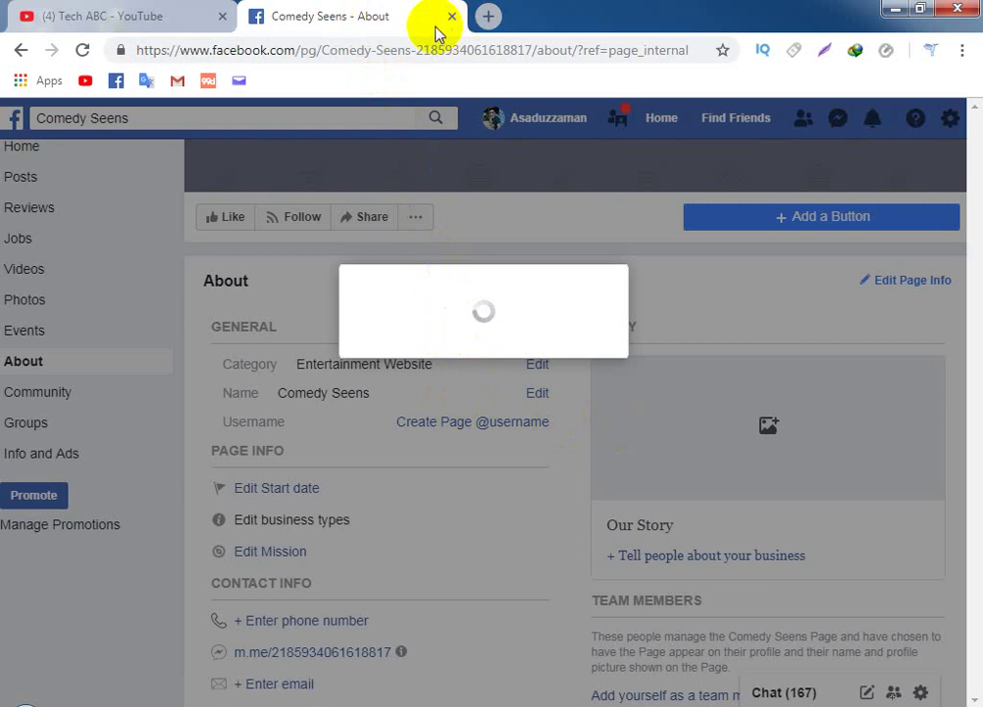
{"action": "left_click", "coordinate": [376, 217]}
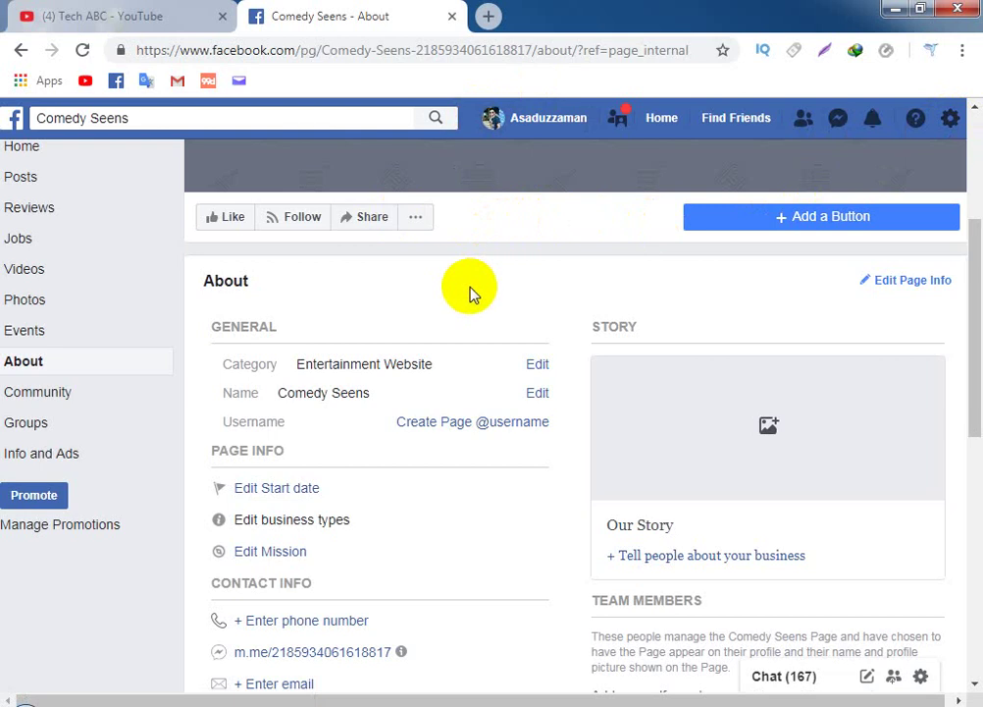
Log out of the Facebook account that manages the Comedy Seens page
{"action": "scroll", "coordinate": [470, 295], "scroll_direction": "up", "scroll_amount": 3}
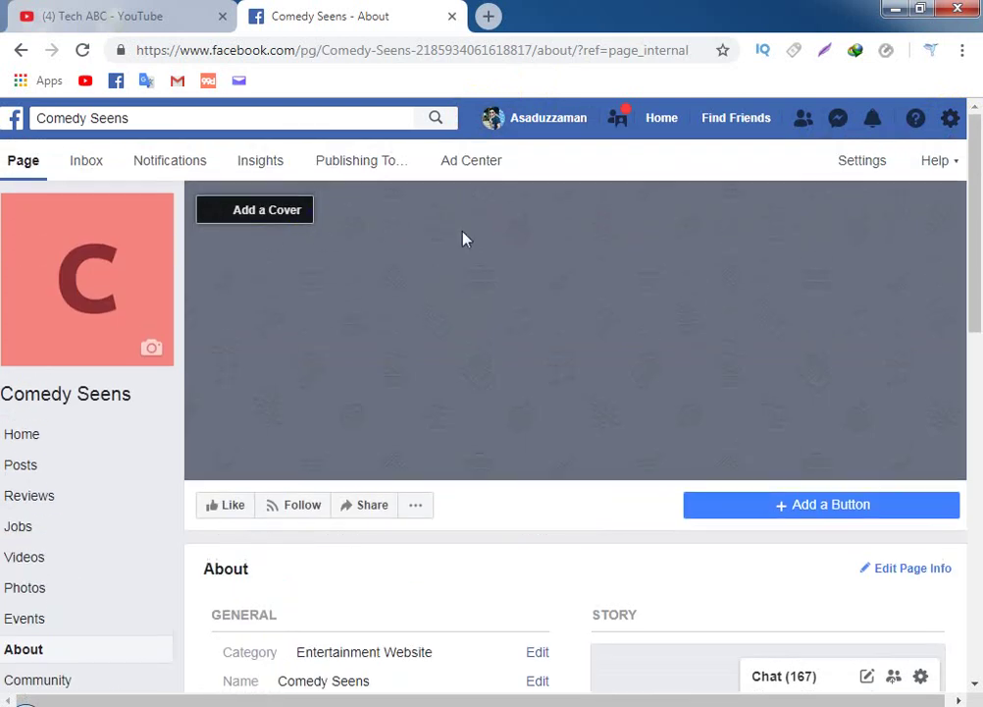
{"action": "scroll", "coordinate": [536, 336], "scroll_direction": "down", "scroll_amount": 2}
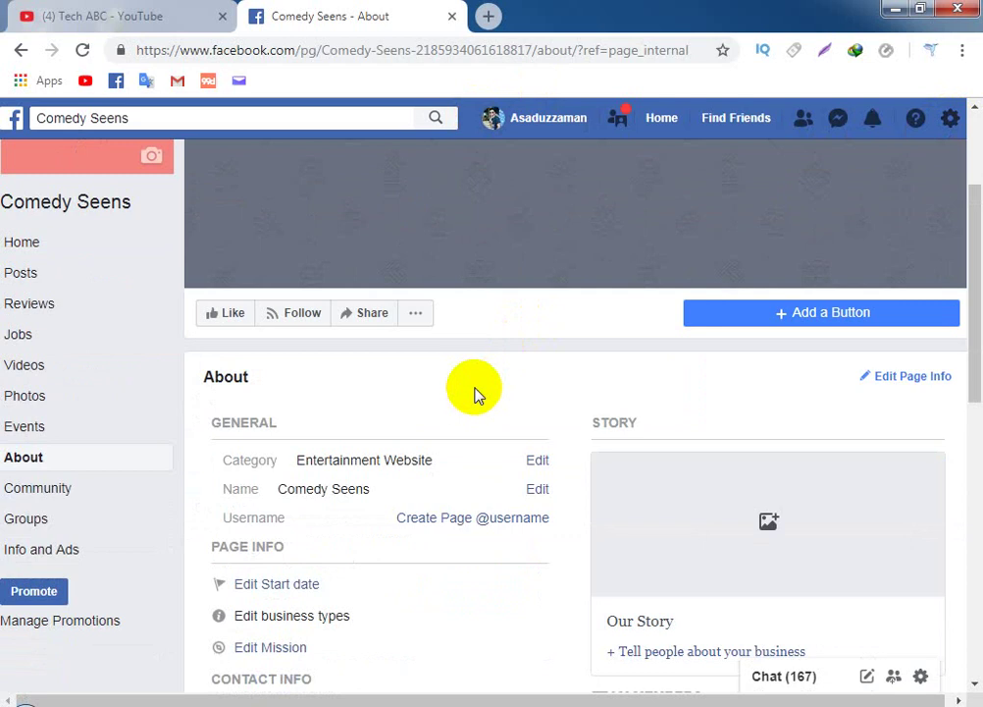
{"action": "scroll", "coordinate": [471, 397], "scroll_direction": "up", "scroll_amount": 2}
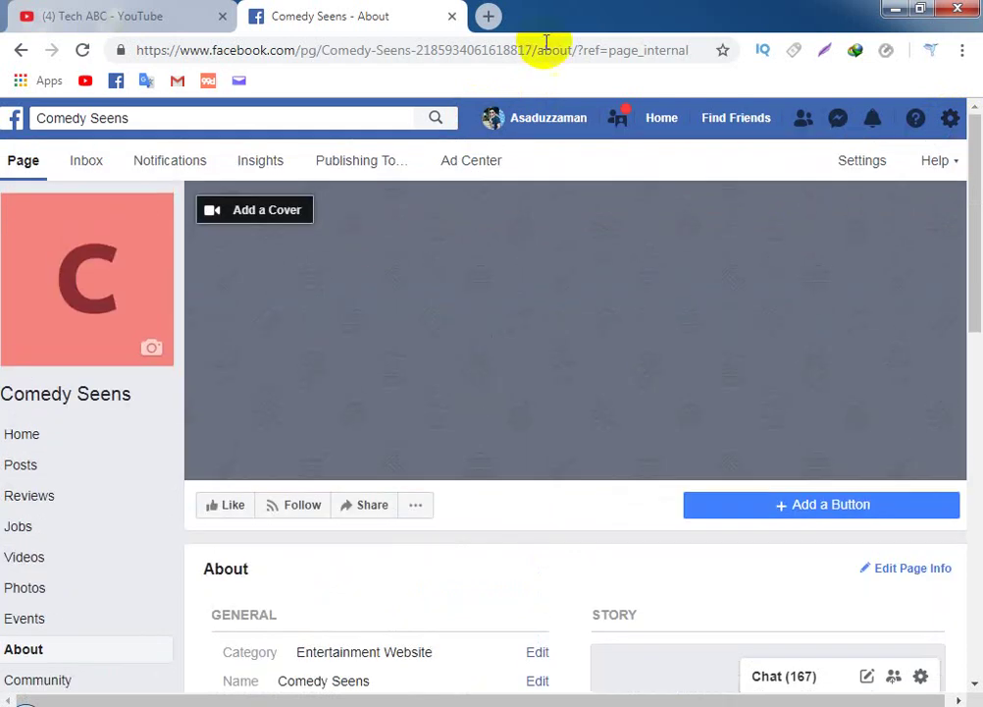
{"action": "left_click", "coordinate": [953, 119]}
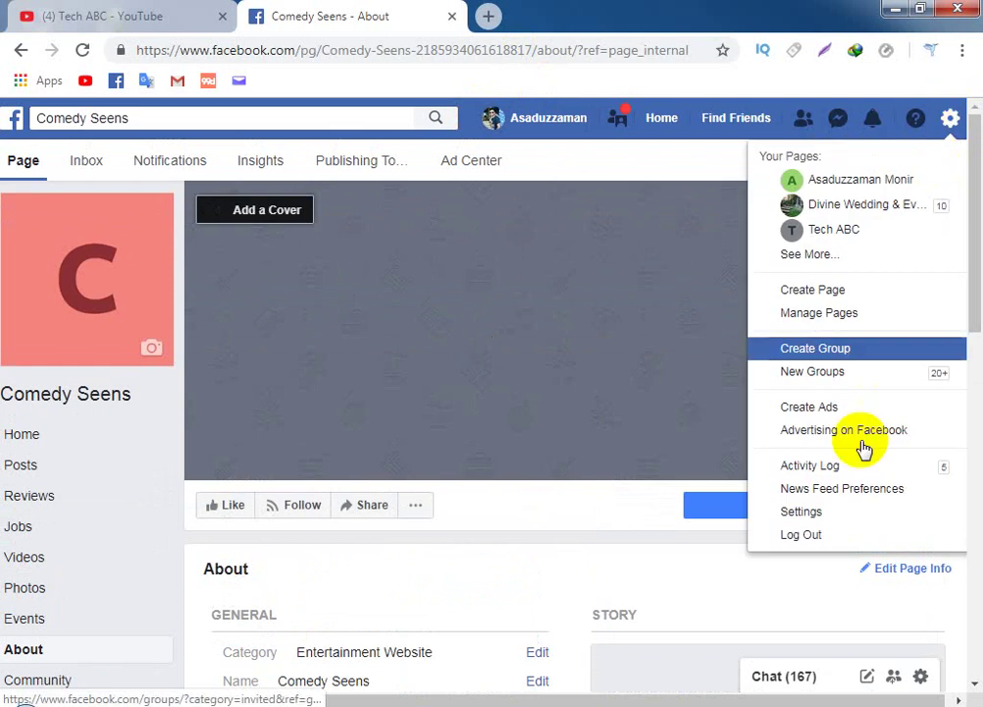
{"action": "left_click", "coordinate": [830, 535]}
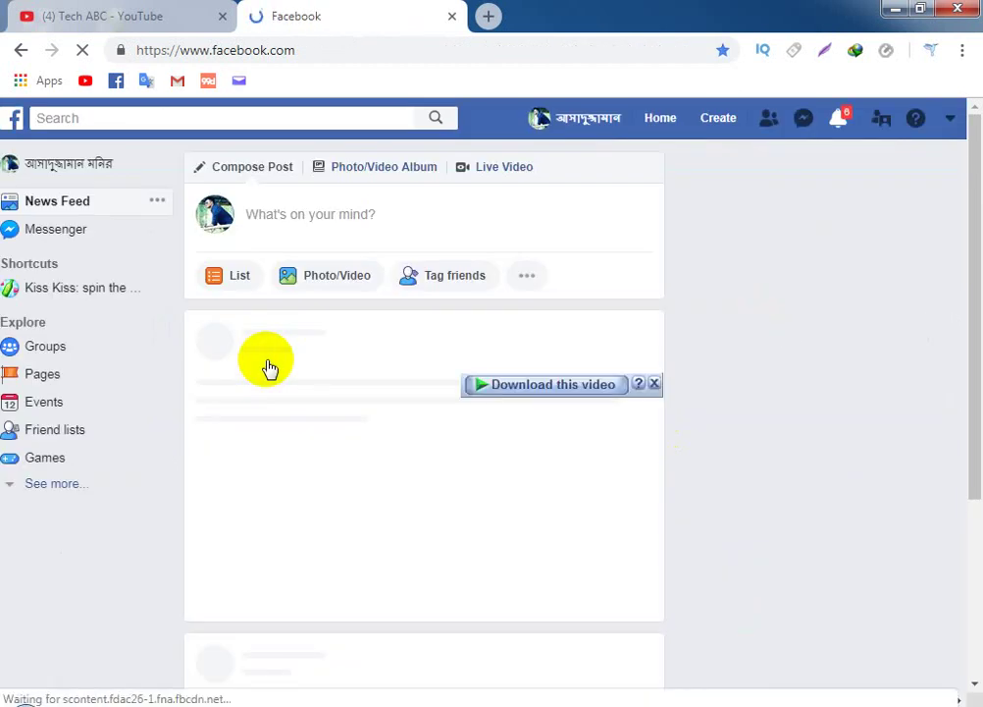
{"action": "scroll", "coordinate": [381, 292], "scroll_direction": "down", "scroll_amount": 2}
{"action": "scroll", "coordinate": [375, 279], "scroll_direction": "up", "scroll_amount": 2}
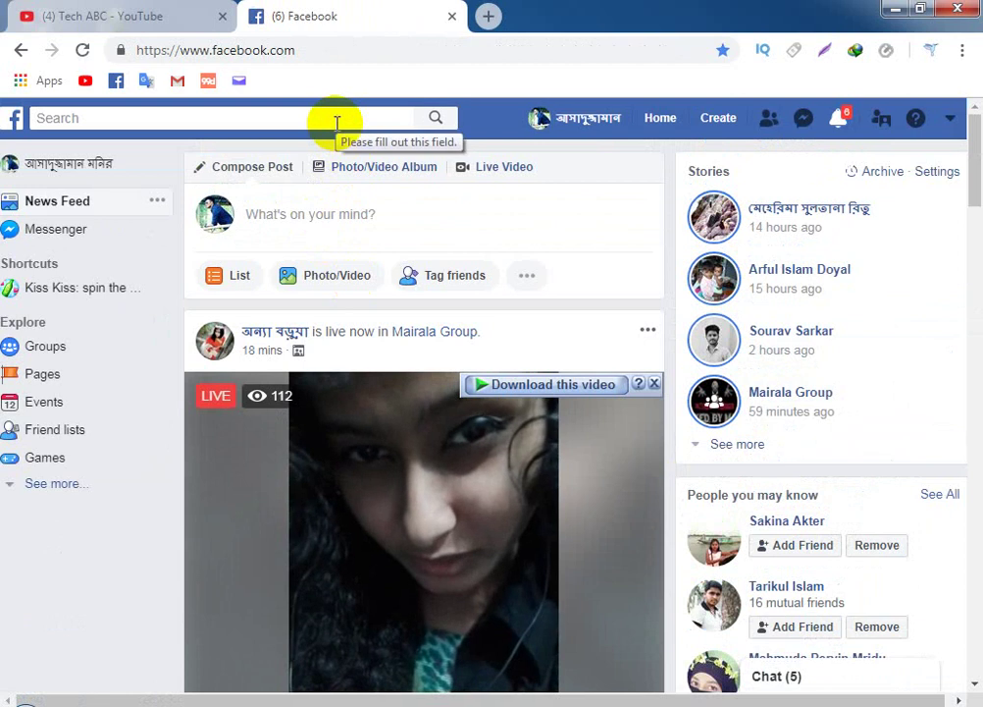
{"action": "scroll", "coordinate": [422, 260], "scroll_direction": "down", "scroll_amount": 1}
{"action": "scroll", "coordinate": [451, 278], "scroll_direction": "down", "scroll_amount": 8}
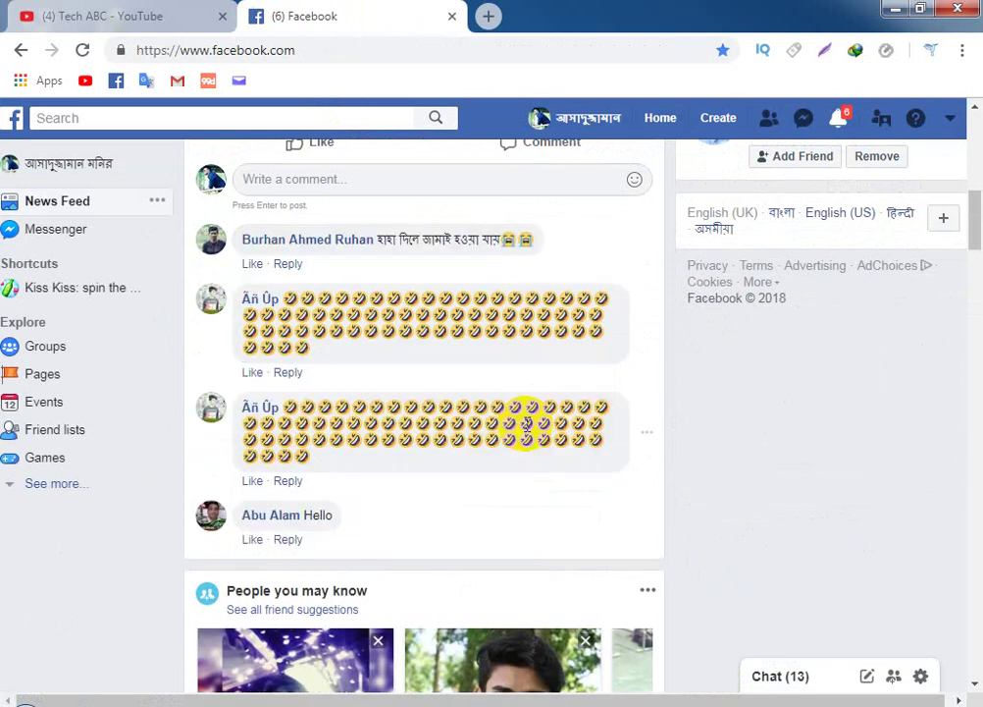
{"action": "scroll", "coordinate": [499, 508], "scroll_direction": "up", "scroll_amount": 8}
{"action": "scroll", "coordinate": [498, 507], "scroll_direction": "down", "scroll_amount": 4}
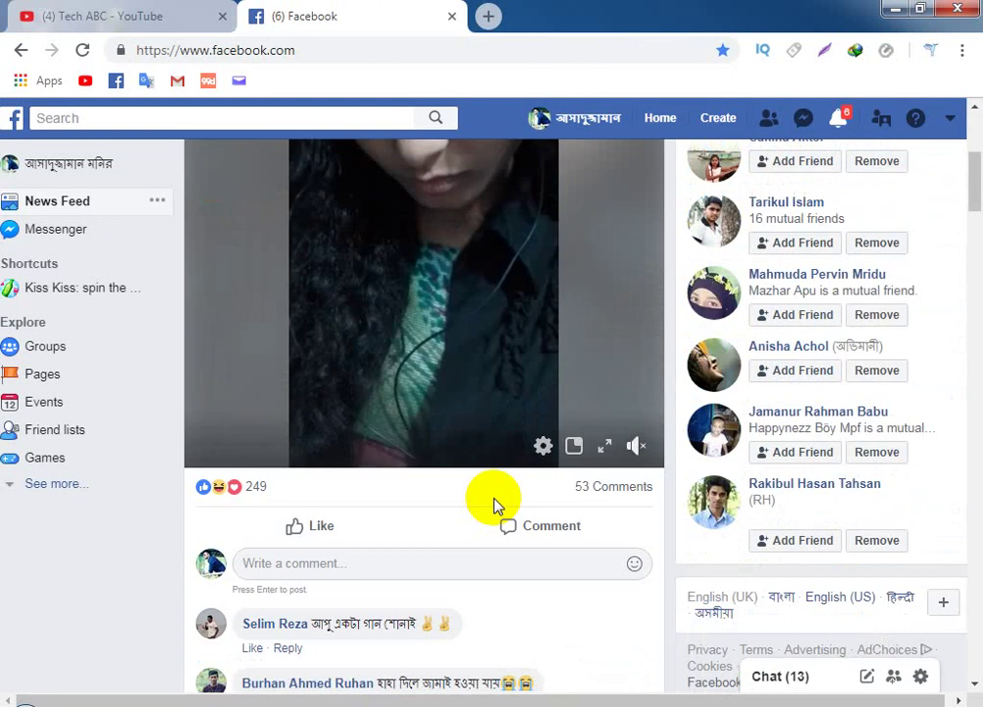
{"action": "scroll", "coordinate": [494, 506], "scroll_direction": "down", "scroll_amount": 4}
{"action": "scroll", "coordinate": [494, 505], "scroll_direction": "up", "scroll_amount": 6}
{"action": "scroll", "coordinate": [493, 505], "scroll_direction": "down", "scroll_amount": 4}
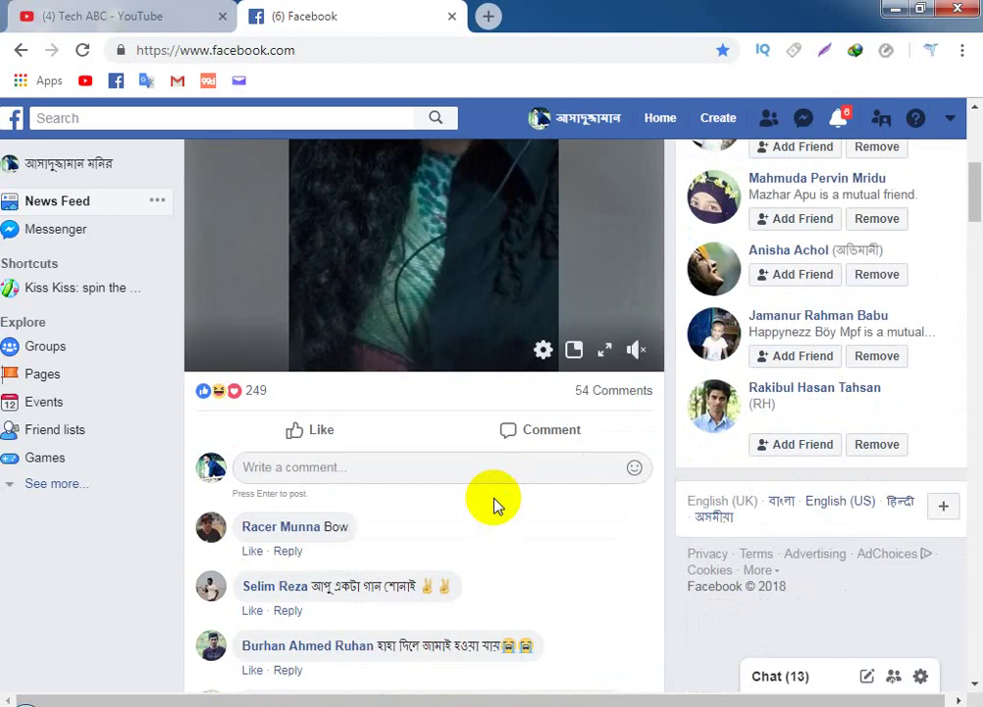
Log out of the second Facebook account and log back in to it
{"action": "left_click", "coordinate": [949, 120]}
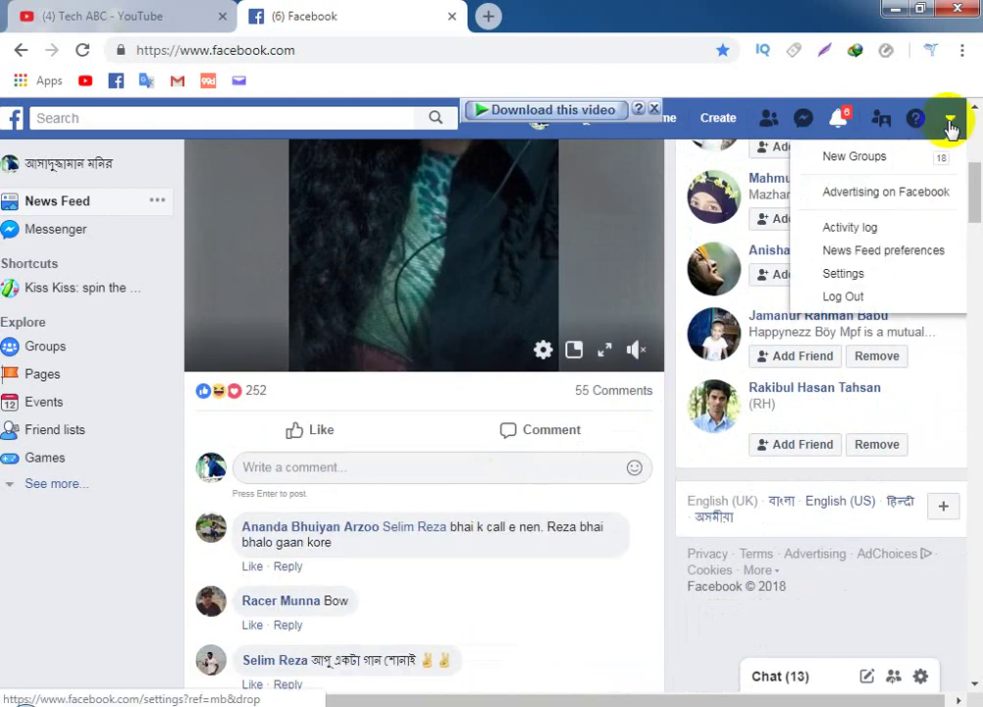
{"action": "left_click", "coordinate": [860, 275]}
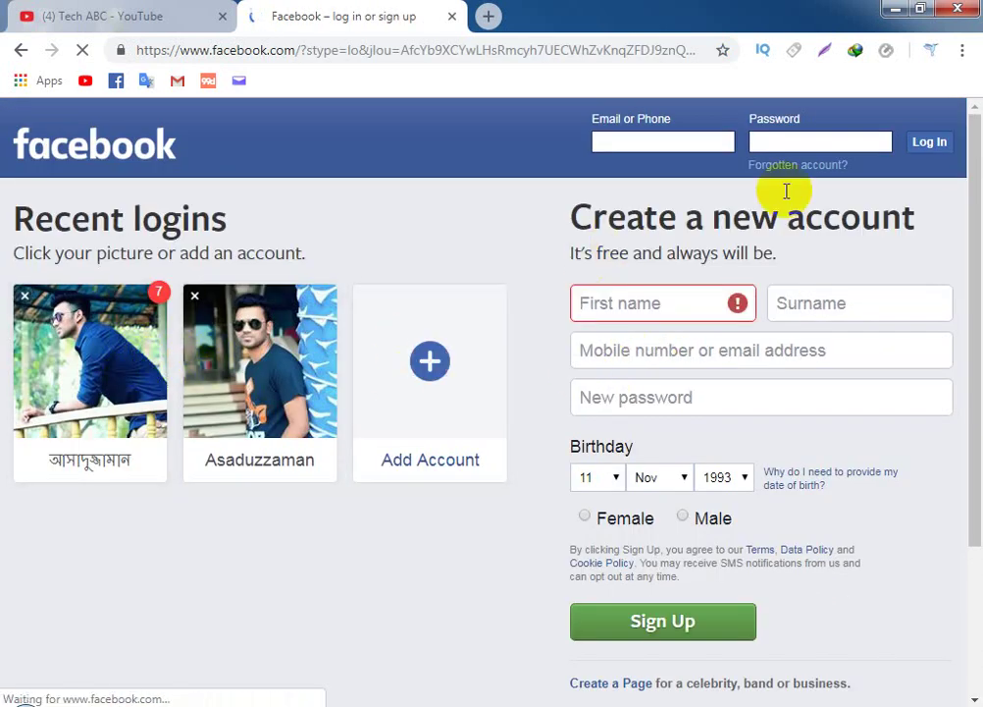
{"action": "left_click", "coordinate": [928, 141]}
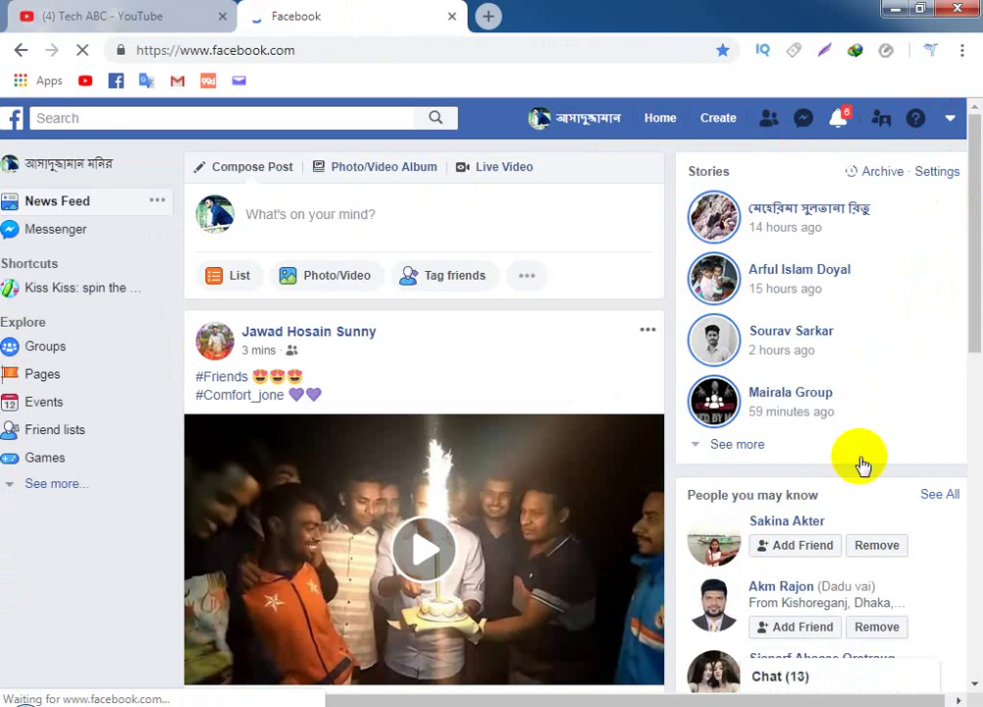
Log out of the second Facebook account and log in to the account that manages the Comedy Seens page
{"action": "left_click", "coordinate": [950, 118]}
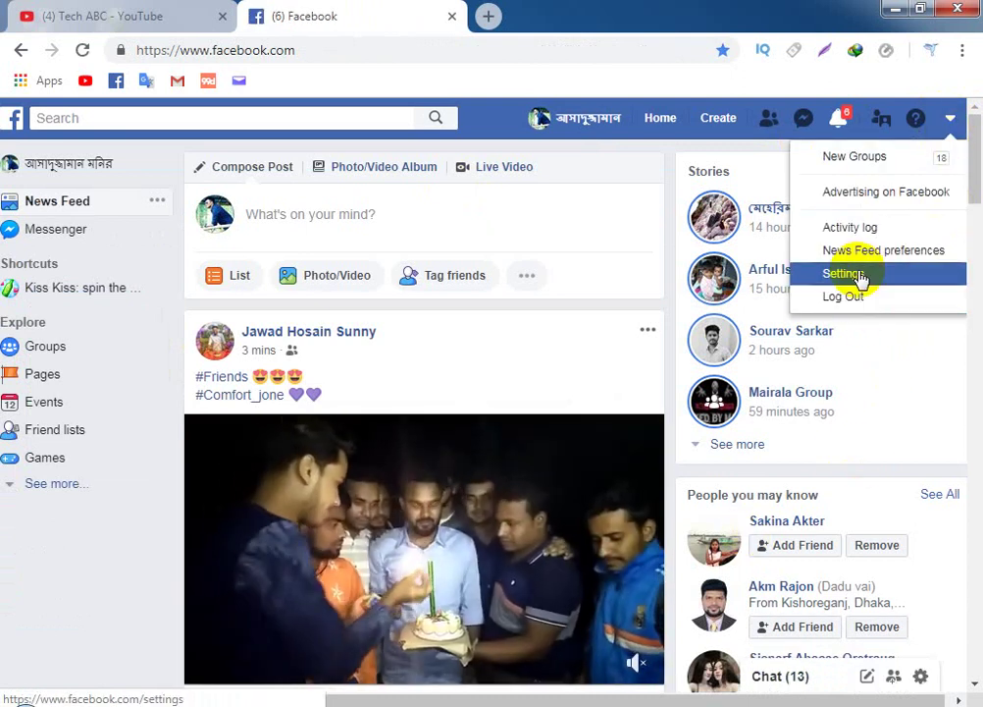
{"action": "left_click", "coordinate": [860, 279]}
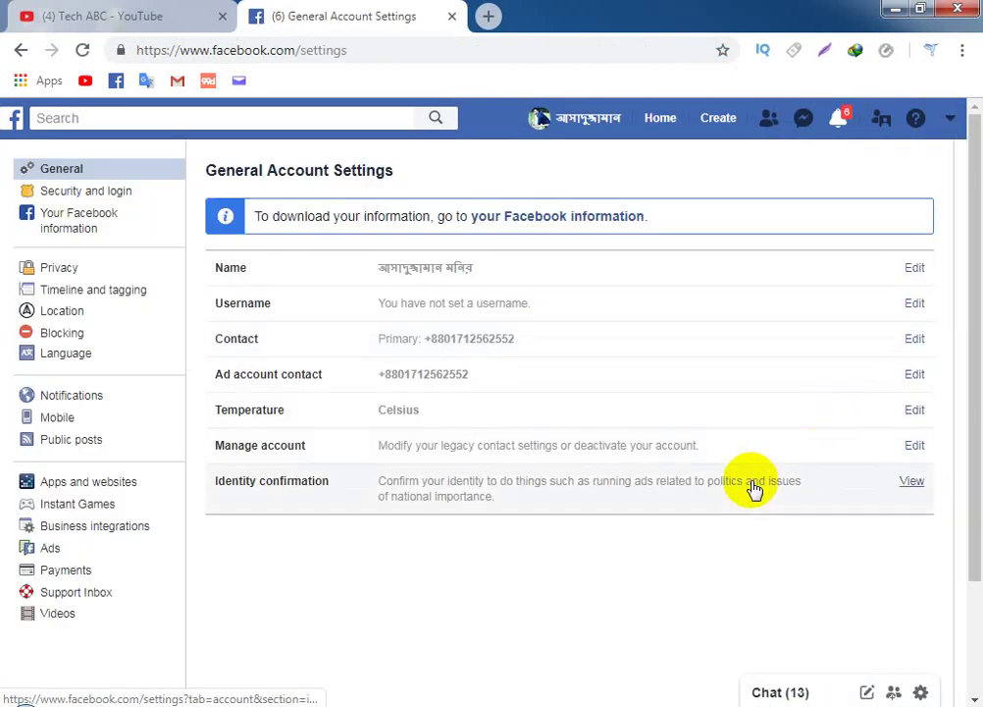
{"action": "left_click", "coordinate": [950, 118]}
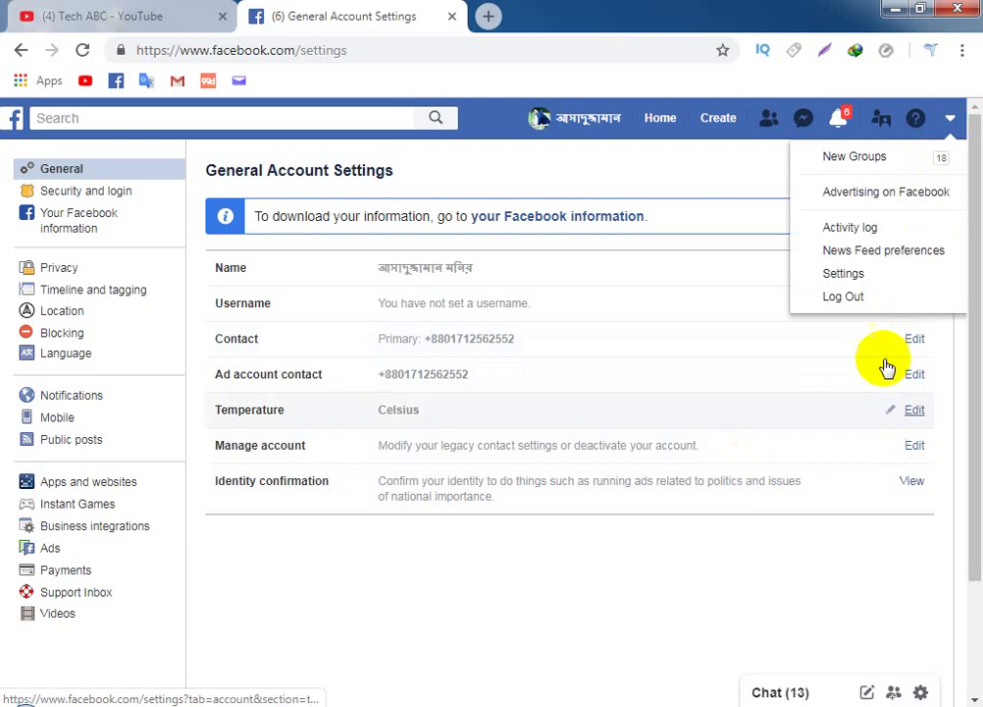
{"action": "left_click", "coordinate": [870, 297]}
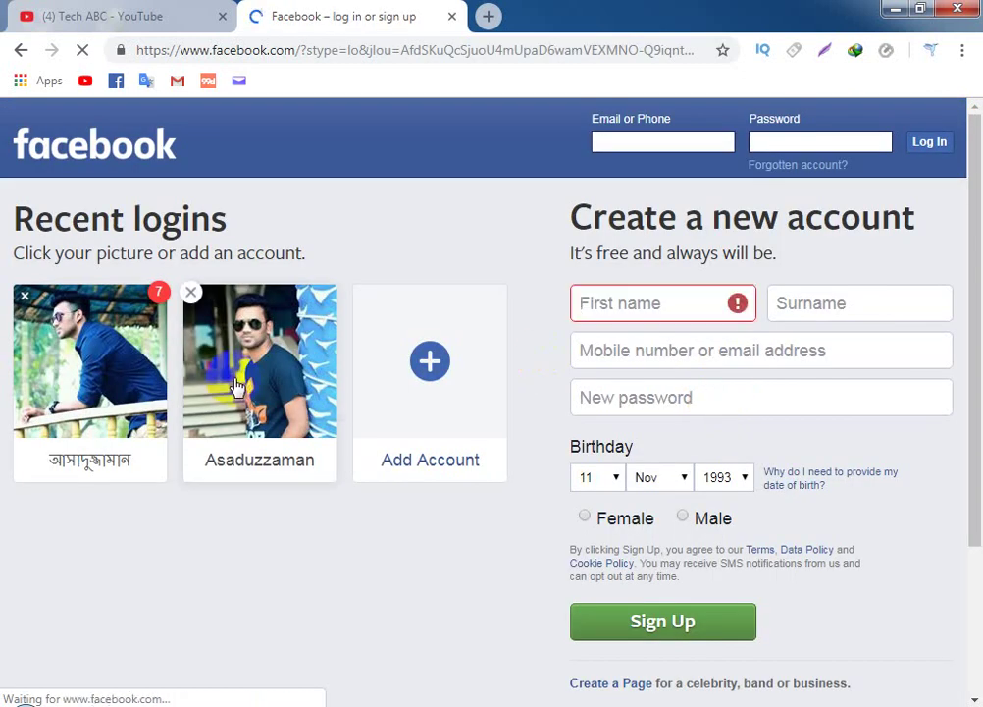
{"action": "left_click", "coordinate": [235, 386]}
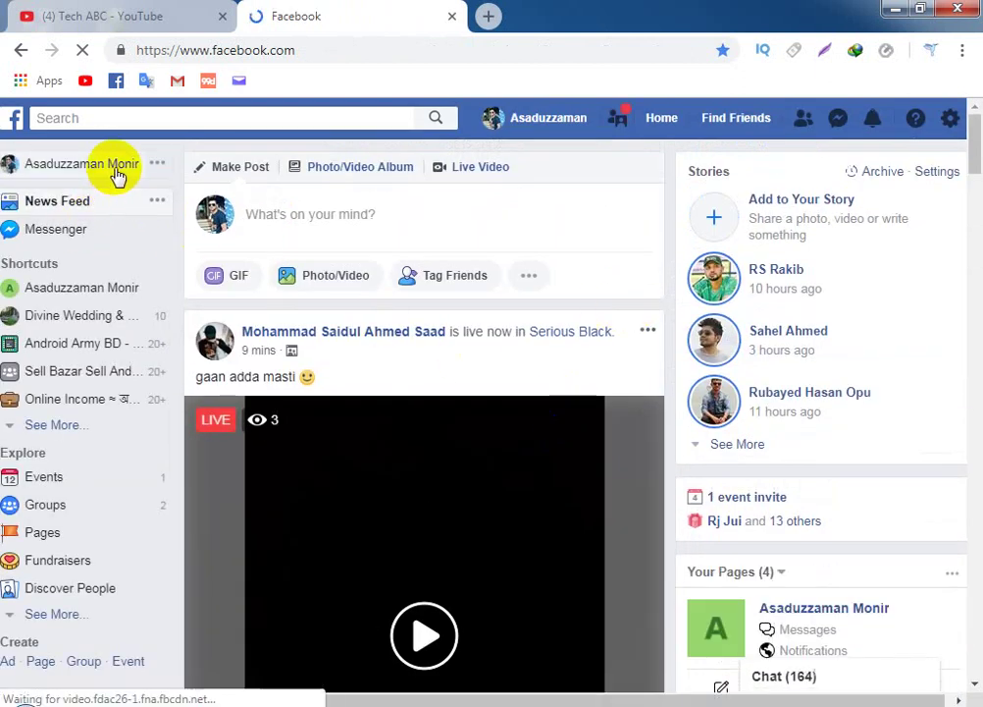
Open the Comedy Seens page from the full list of managed pages
{"action": "left_click", "coordinate": [952, 122]}
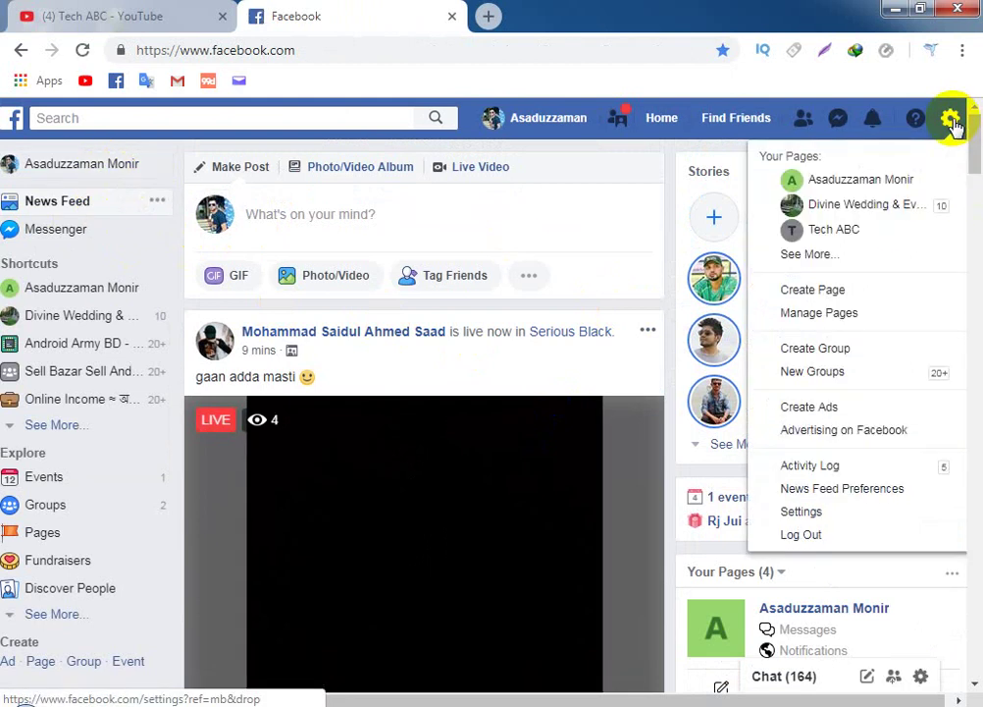
{"action": "left_click", "coordinate": [824, 257]}
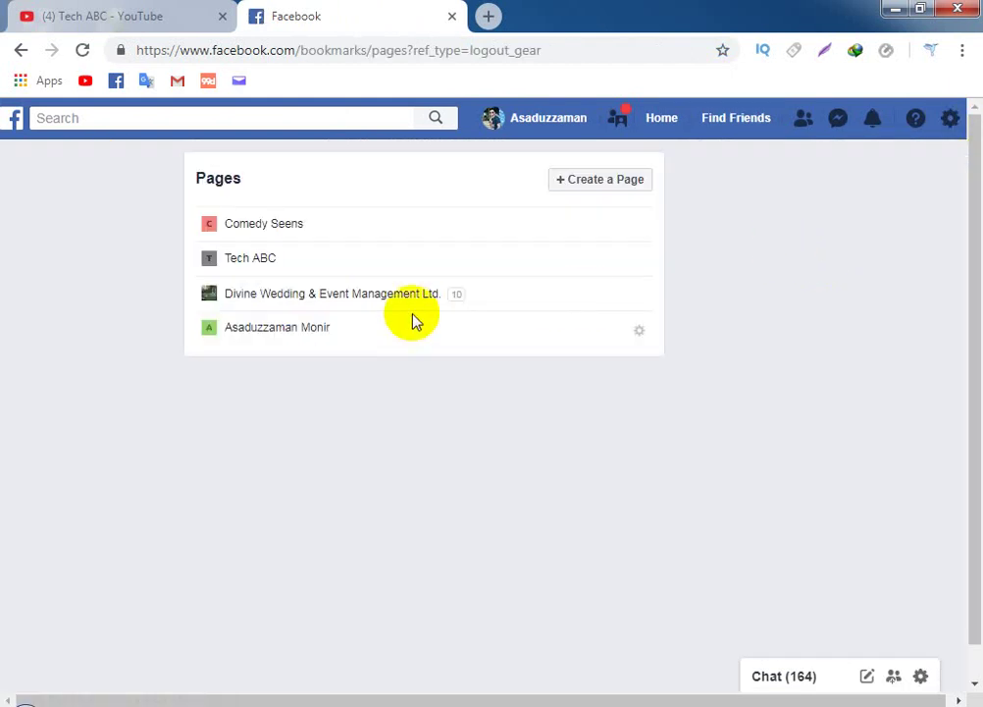
{"action": "left_click", "coordinate": [263, 232]}
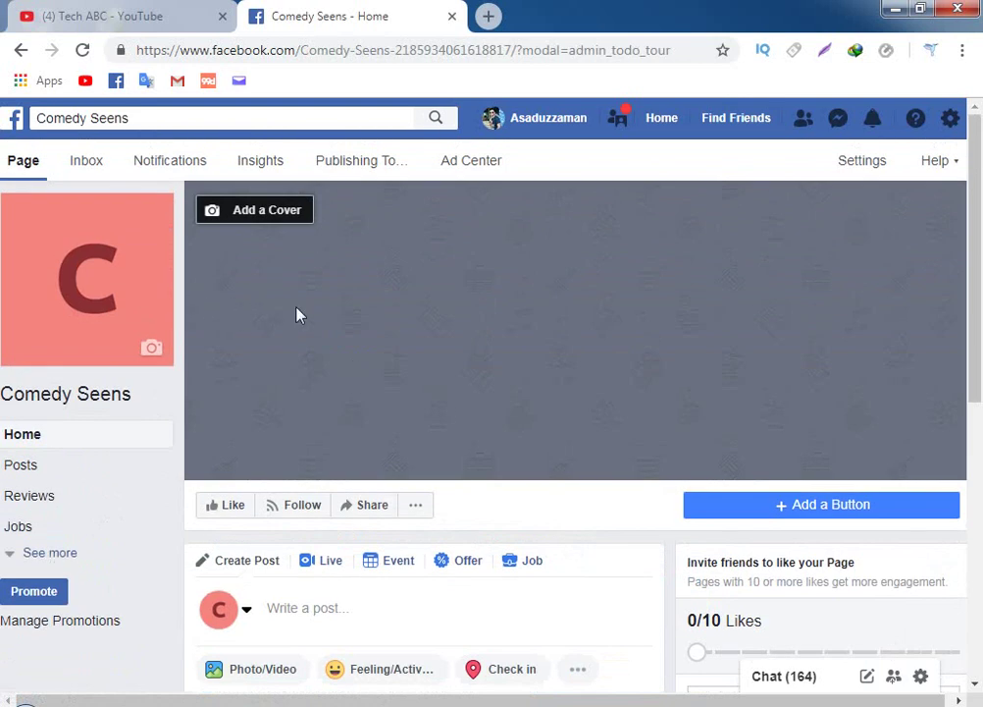
Open the Page Roles section in the settings of the Comedy Seens page
{"action": "left_click", "coordinate": [861, 168]}
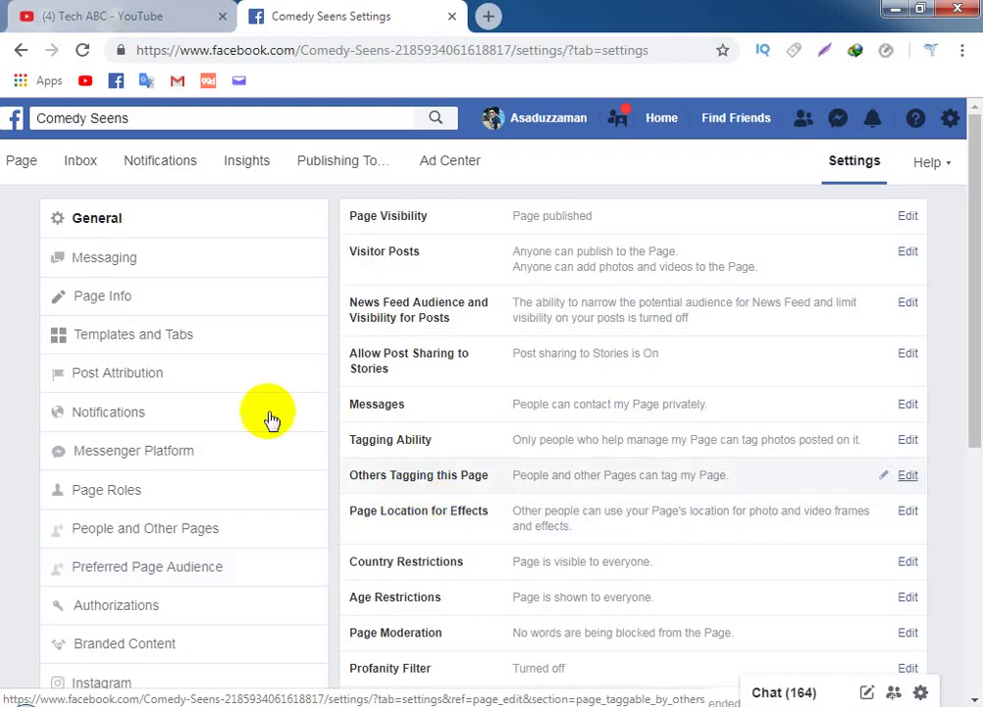
{"action": "scroll", "coordinate": [265, 414], "scroll_direction": "down", "scroll_amount": 2}
{"action": "scroll", "coordinate": [260, 412], "scroll_direction": "up", "scroll_amount": 1}
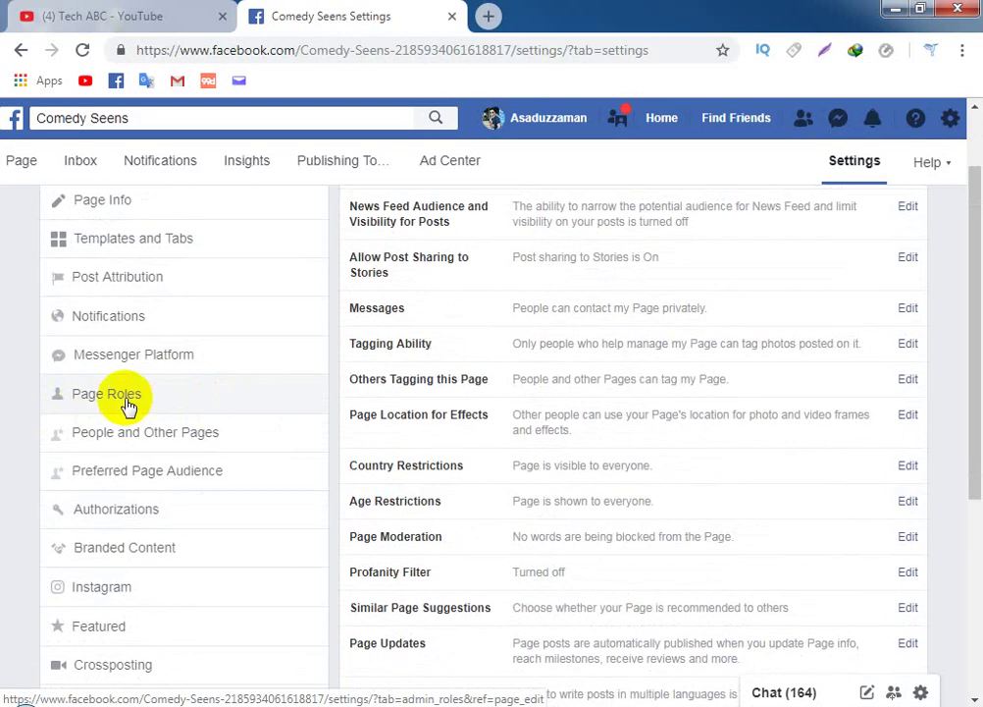
{"action": "left_click", "coordinate": [127, 402]}
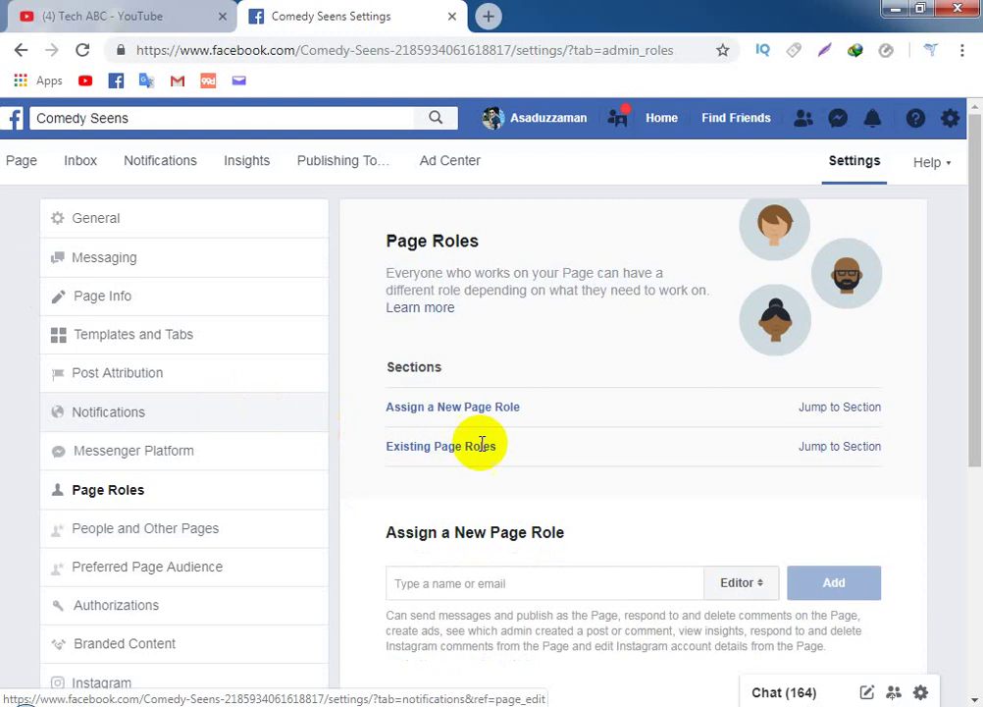
Select the second Facebook account by name for a new page role and set the role to Admin
{"action": "scroll", "coordinate": [509, 521], "scroll_direction": "down", "scroll_amount": 1}
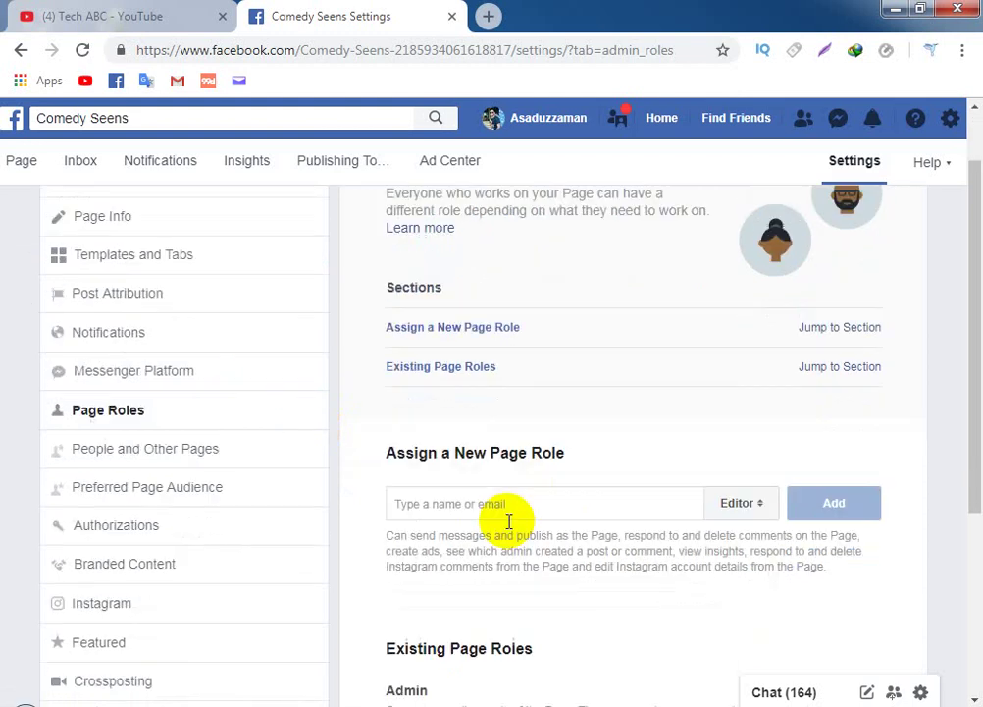
{"action": "left_click", "coordinate": [465, 487]}
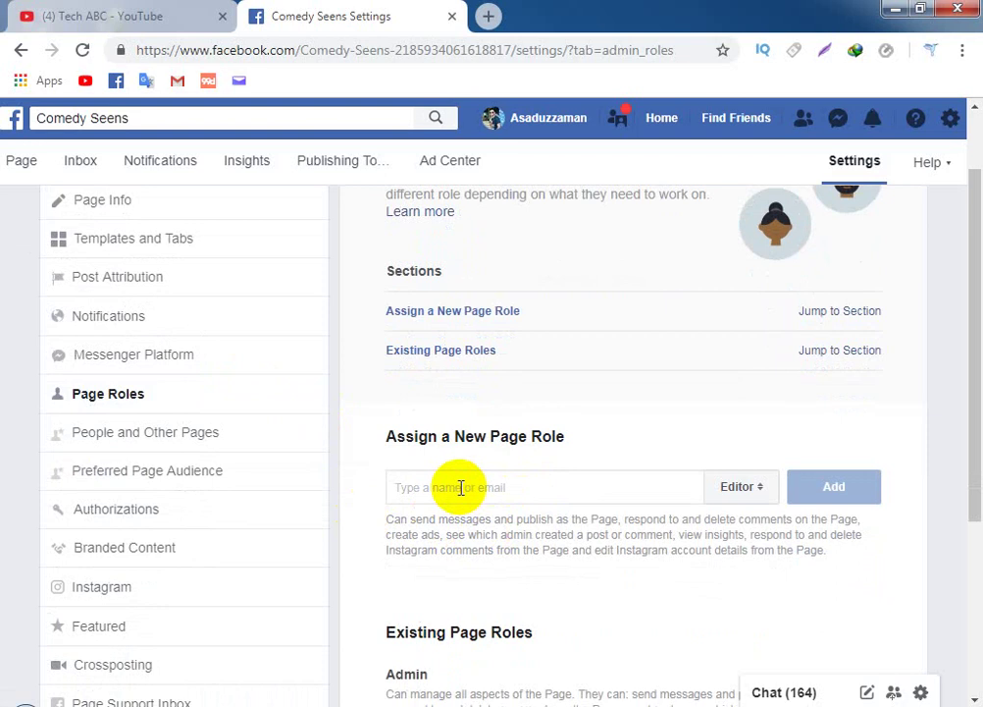
{"action": "type", "text": "asa"}
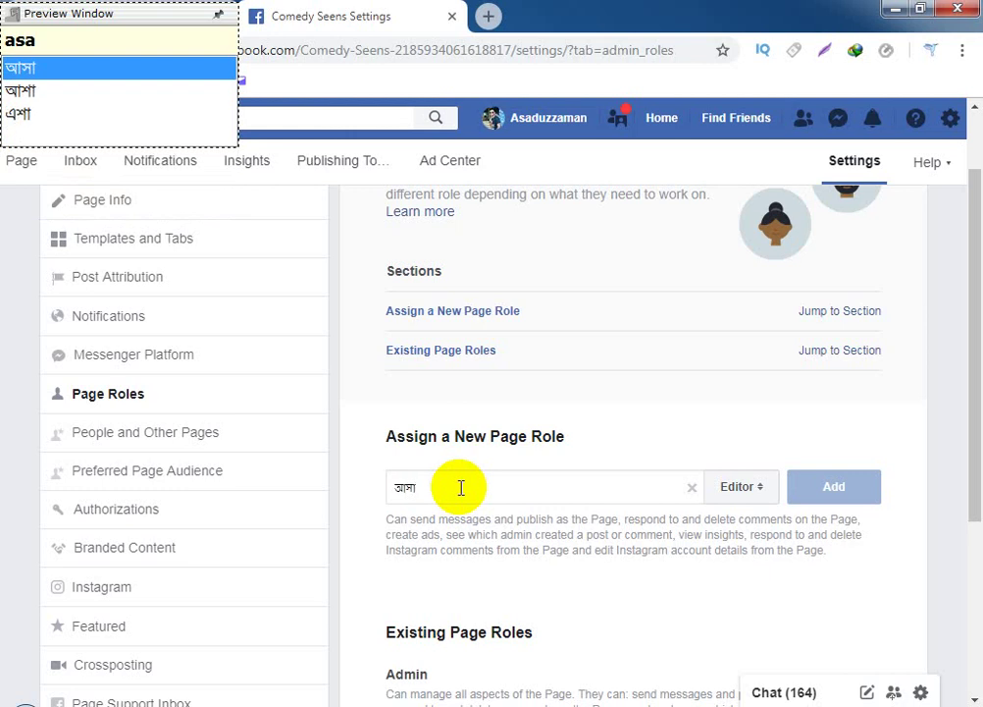
{"action": "type", "text": "du"}
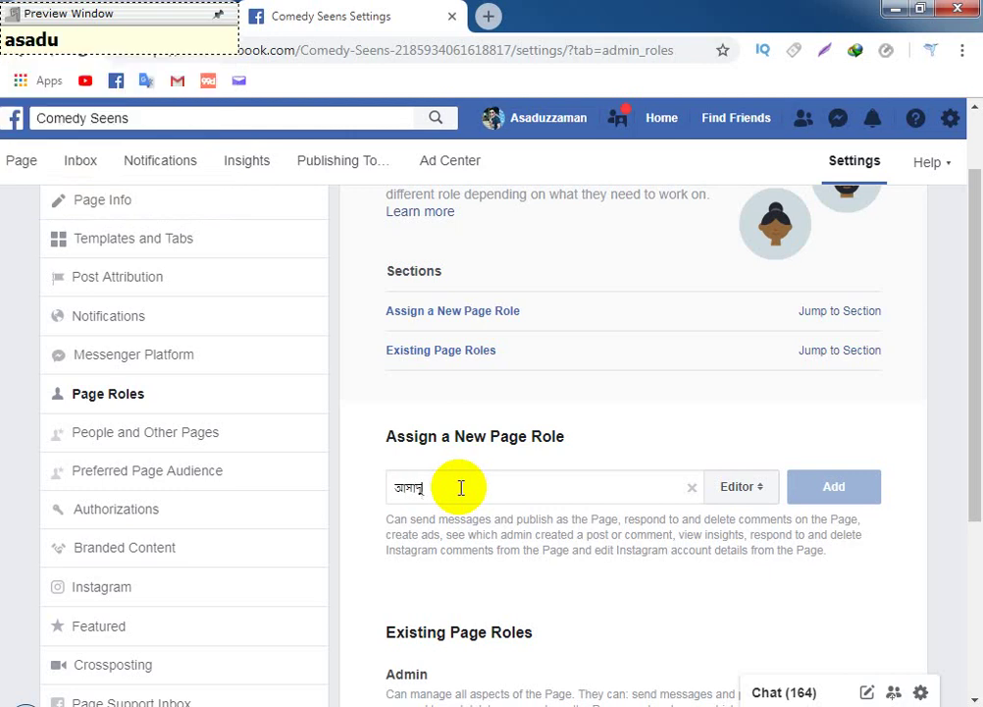
{"action": "type", "text": "jja"}
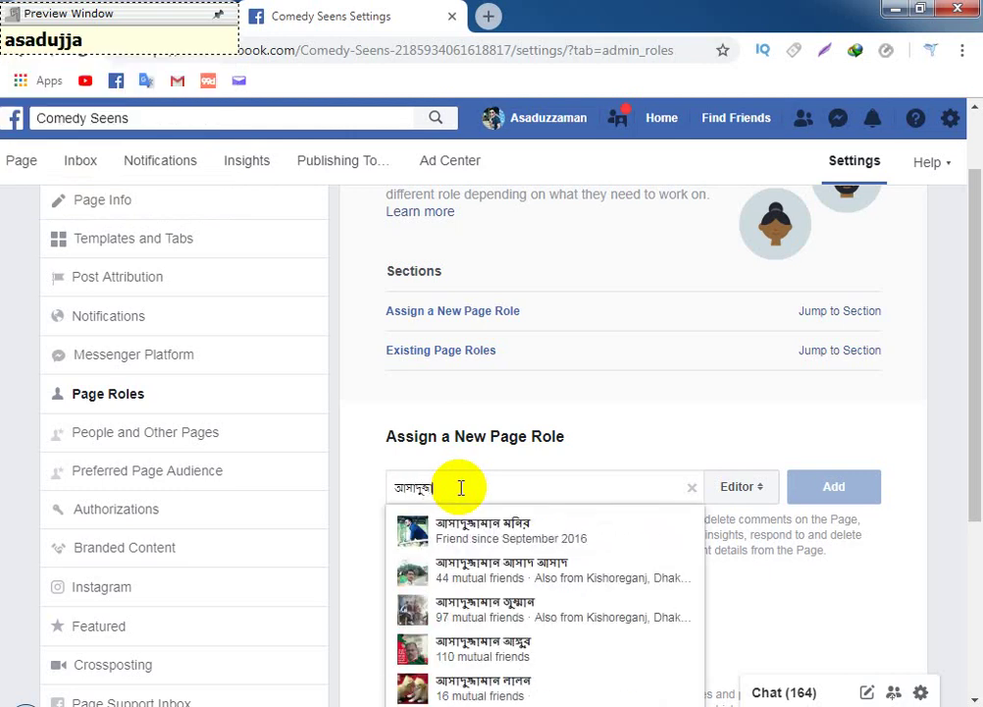
{"action": "left_click", "coordinate": [478, 525]}
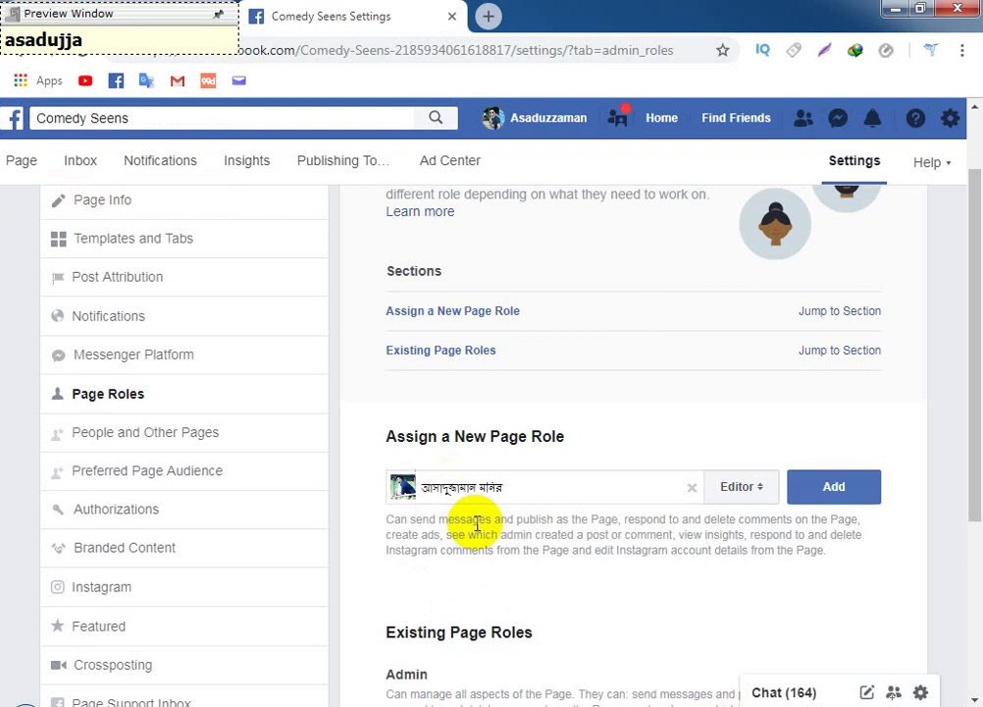
{"action": "left_click", "coordinate": [768, 490]}
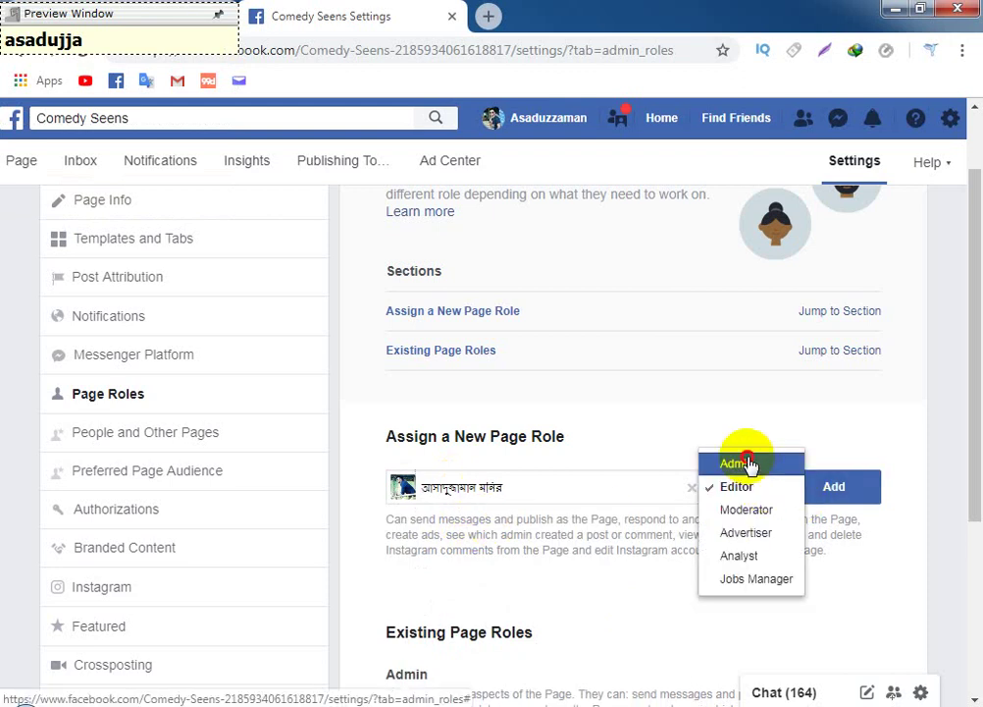
{"action": "left_click", "coordinate": [749, 465]}
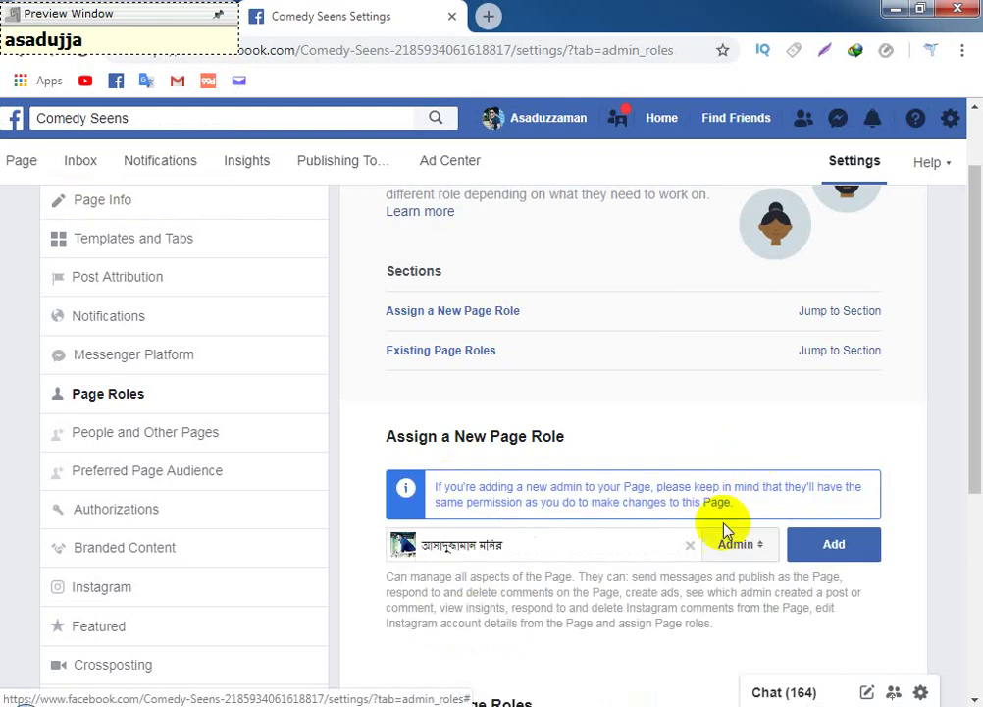
Add the selected account as page admin and confirm by entering the account password
{"action": "left_click", "coordinate": [822, 546]}
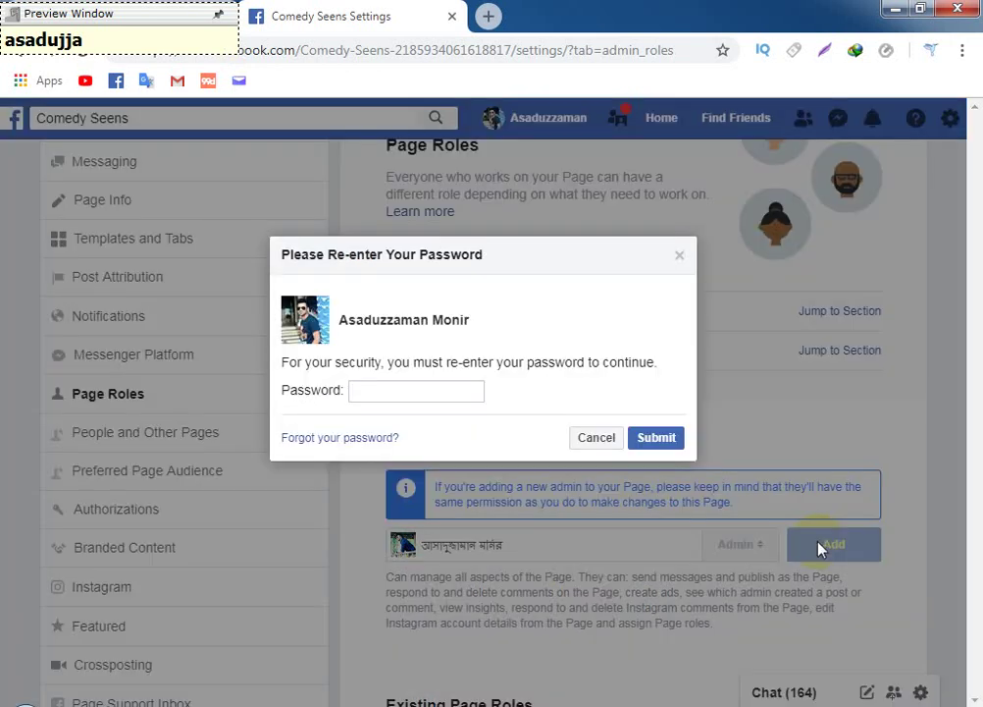
{"action": "left_click", "coordinate": [389, 390]}
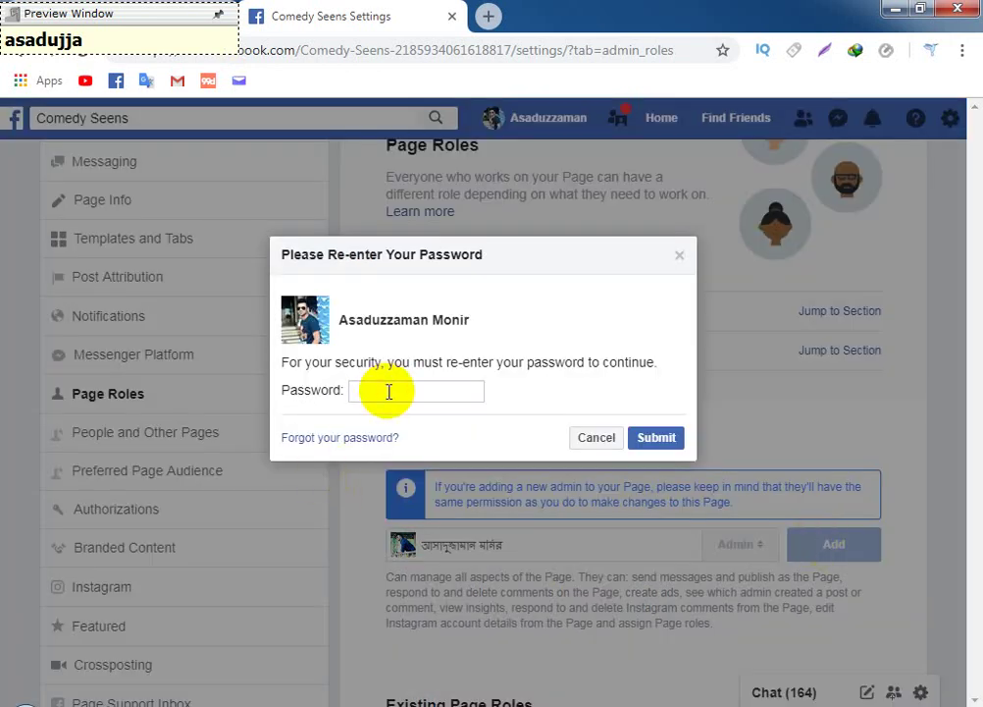
{"action": "type", "text": "Ki"}
{"action": "key", "text": "BackSpace"}
{"action": "key", "text": "BackSpace"}
{"action": "key", "text": "BackSpace"}
{"action": "key", "text": "BackSpace"}
{"action": "key", "text": "BackSpace"}
{"action": "key", "text": "BackSpace"}
{"action": "key", "text": "BackSpace"}
{"action": "key", "text": "BackSpace"}
{"action": "key", "text": "BackSpace"}
{"action": "key", "text": "BackSpace"}
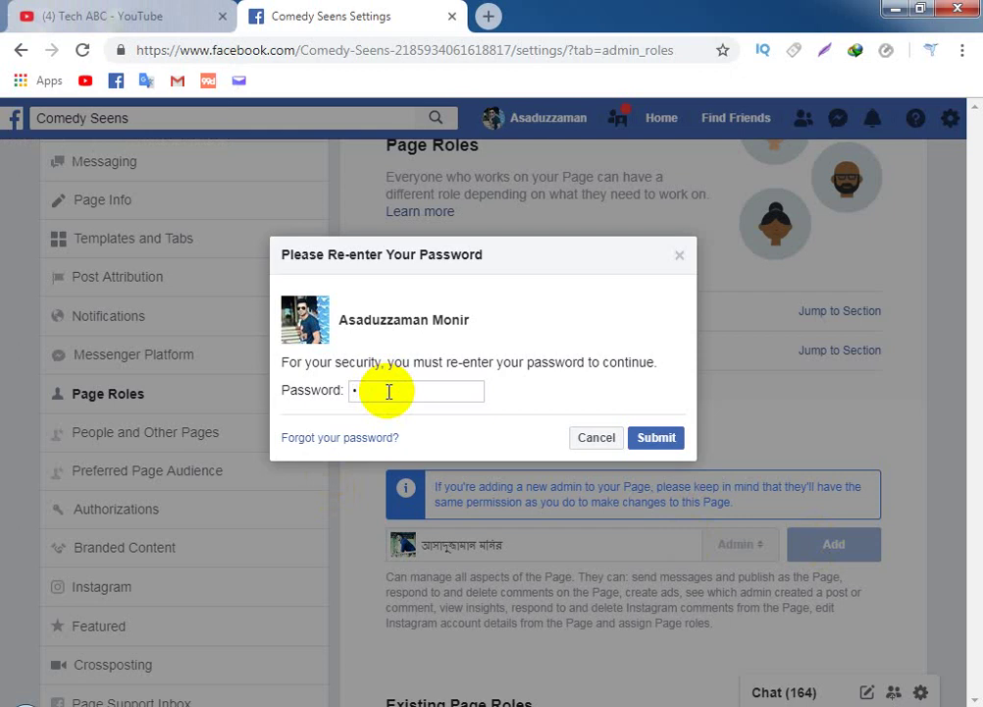
{"action": "type", "text": "••••••"}
{"action": "left_click", "coordinate": [672, 438]}
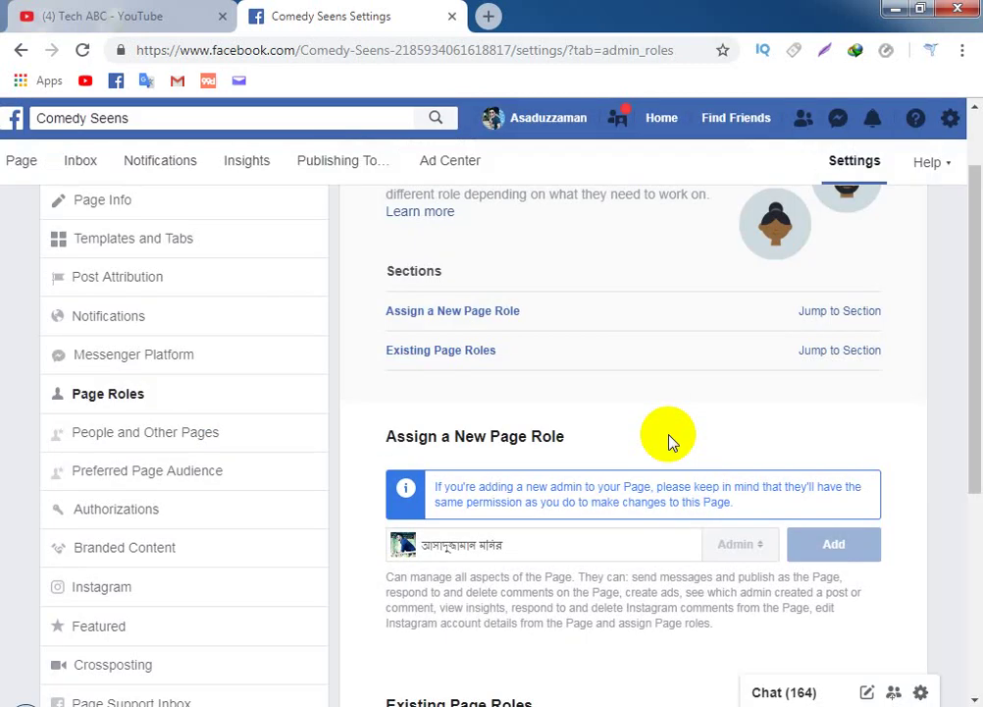
Examine the existing page roles of Comedy Seens for the newly invited admin's status
{"action": "scroll", "coordinate": [640, 483], "scroll_direction": "up", "scroll_amount": 1}
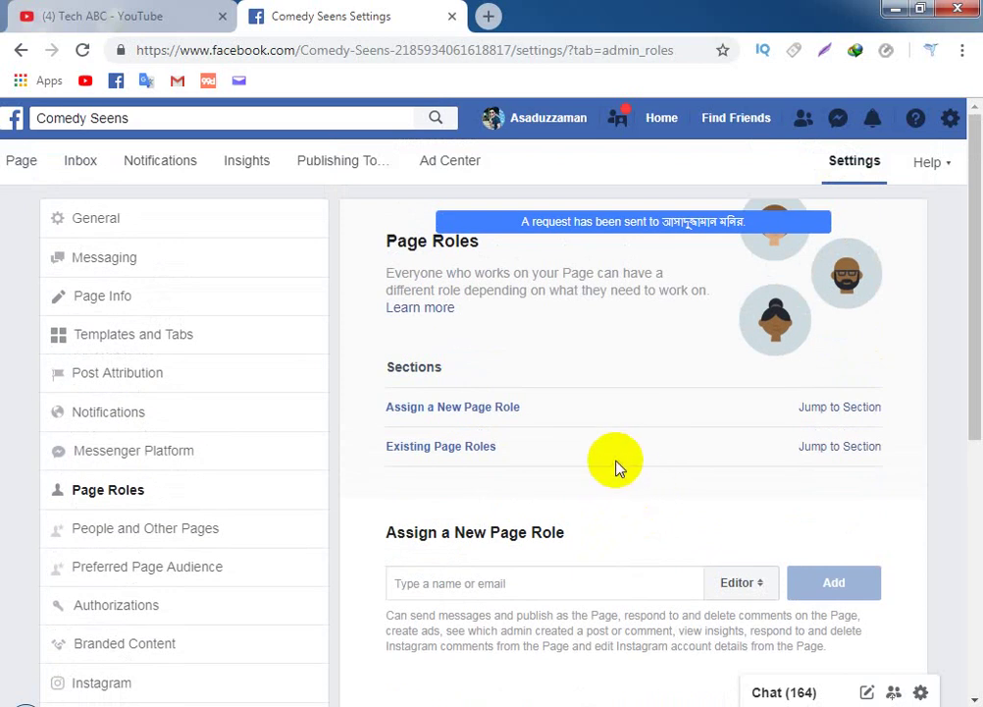
{"action": "scroll", "coordinate": [632, 444], "scroll_direction": "down", "scroll_amount": 4}
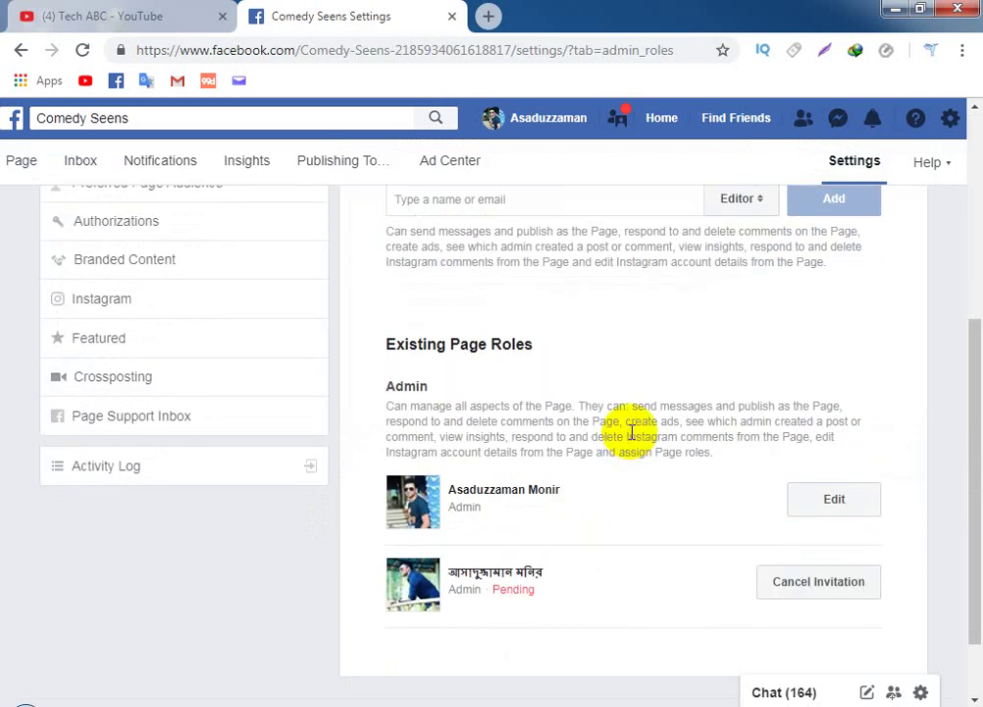
{"action": "scroll", "coordinate": [630, 436], "scroll_direction": "up", "scroll_amount": 4}
{"action": "scroll", "coordinate": [631, 432], "scroll_direction": "down", "scroll_amount": 3}
{"action": "scroll", "coordinate": [619, 471], "scroll_direction": "down", "scroll_amount": 1}
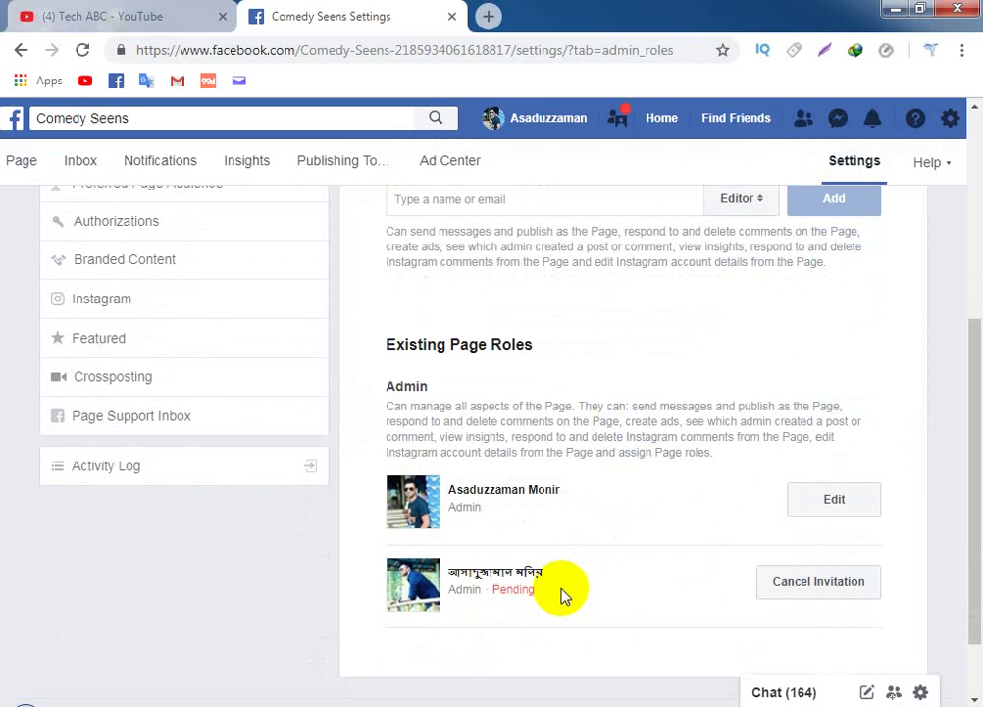
{"action": "scroll", "coordinate": [561, 594], "scroll_direction": "up", "scroll_amount": 4}
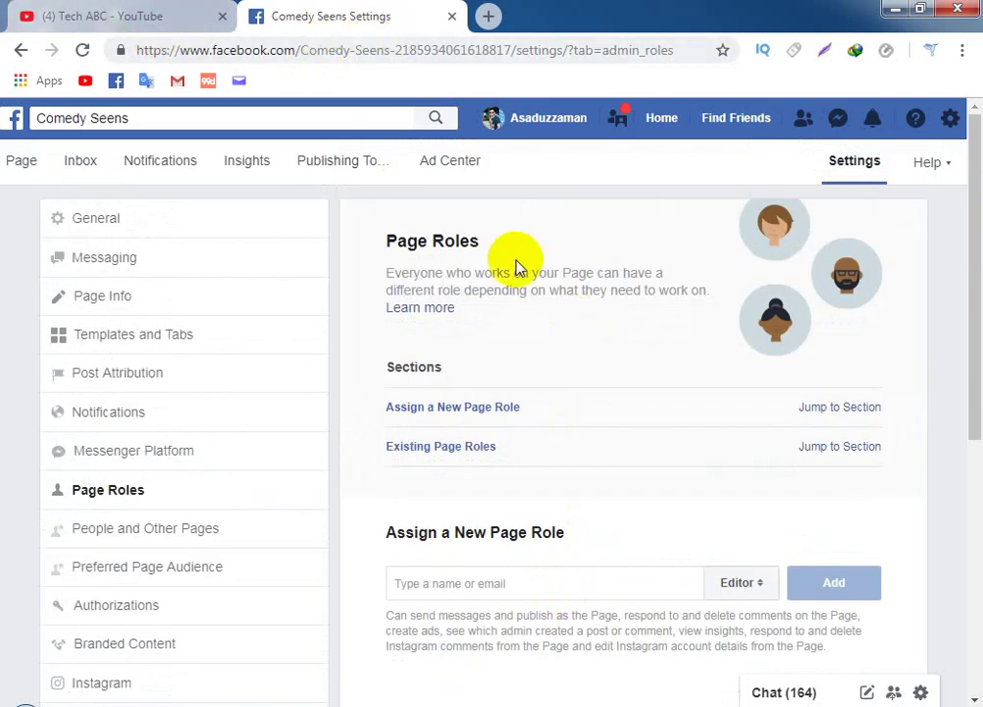
{"action": "scroll", "coordinate": [530, 275], "scroll_direction": "down", "scroll_amount": 5}
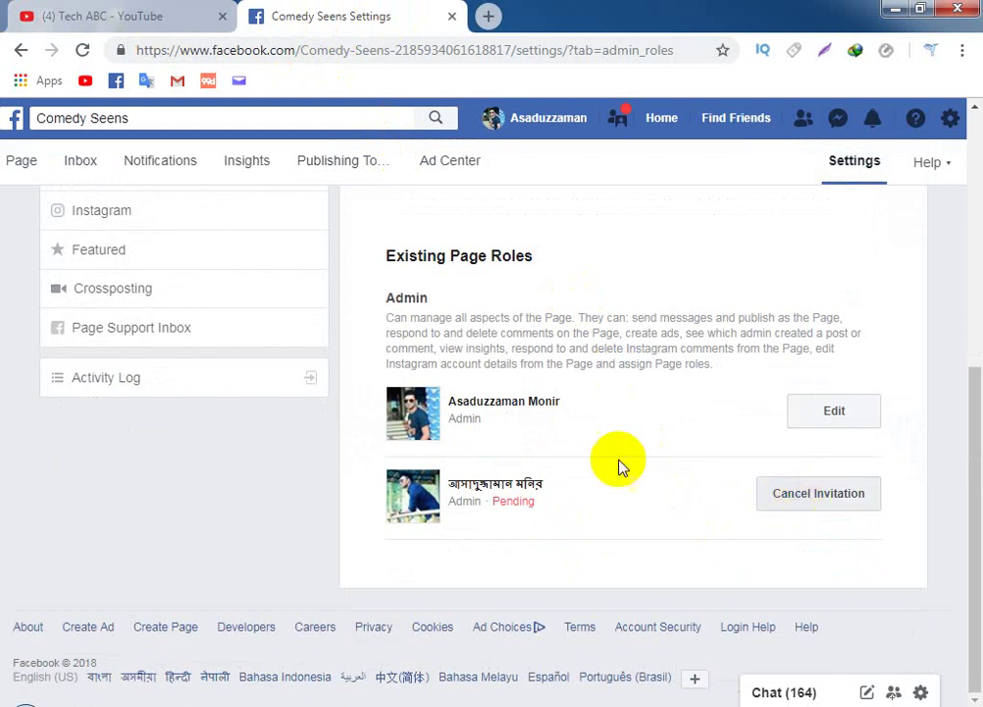
{"action": "scroll", "coordinate": [600, 442], "scroll_direction": "up", "scroll_amount": 5}
Log out of the page-managing account and log in to the invited second Facebook account
{"action": "left_click", "coordinate": [948, 123]}
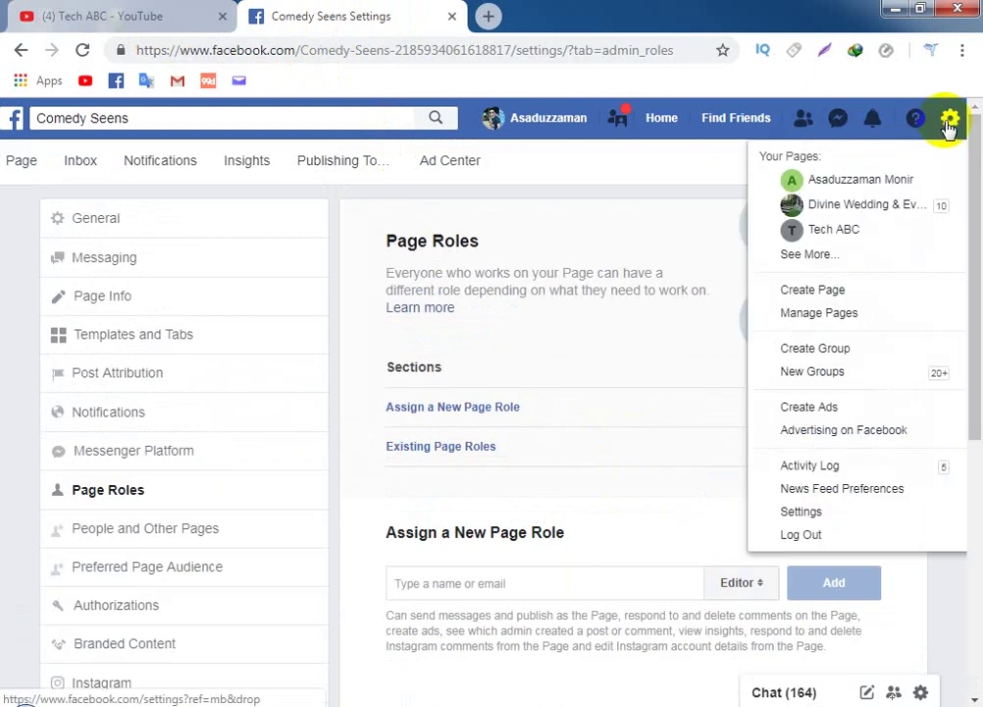
{"action": "left_click", "coordinate": [834, 533]}
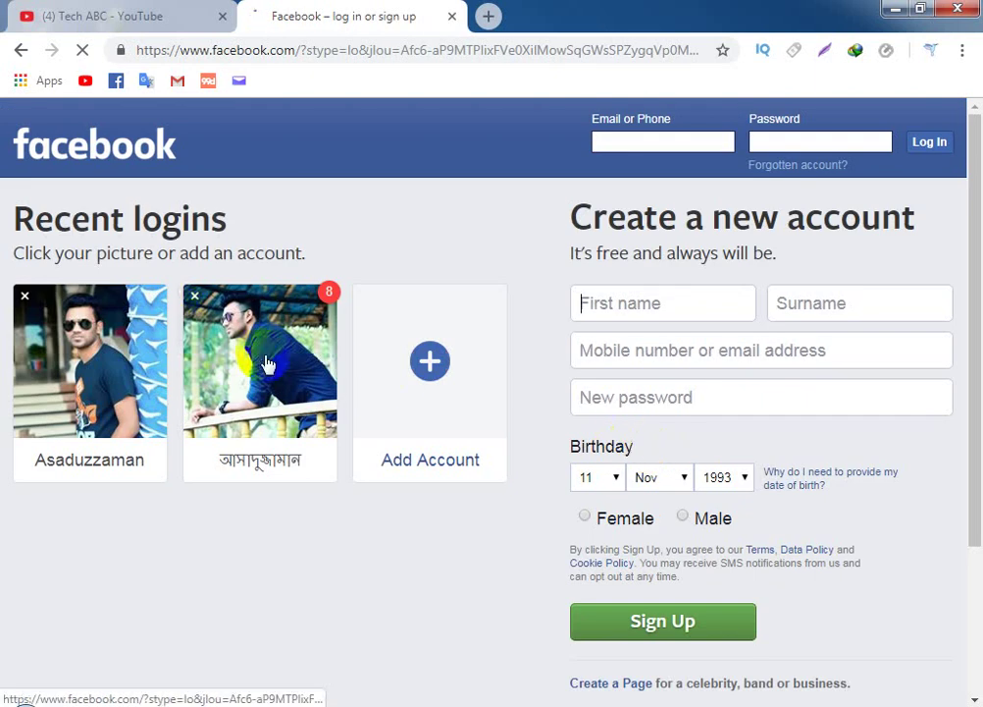
{"action": "left_click", "coordinate": [263, 360]}
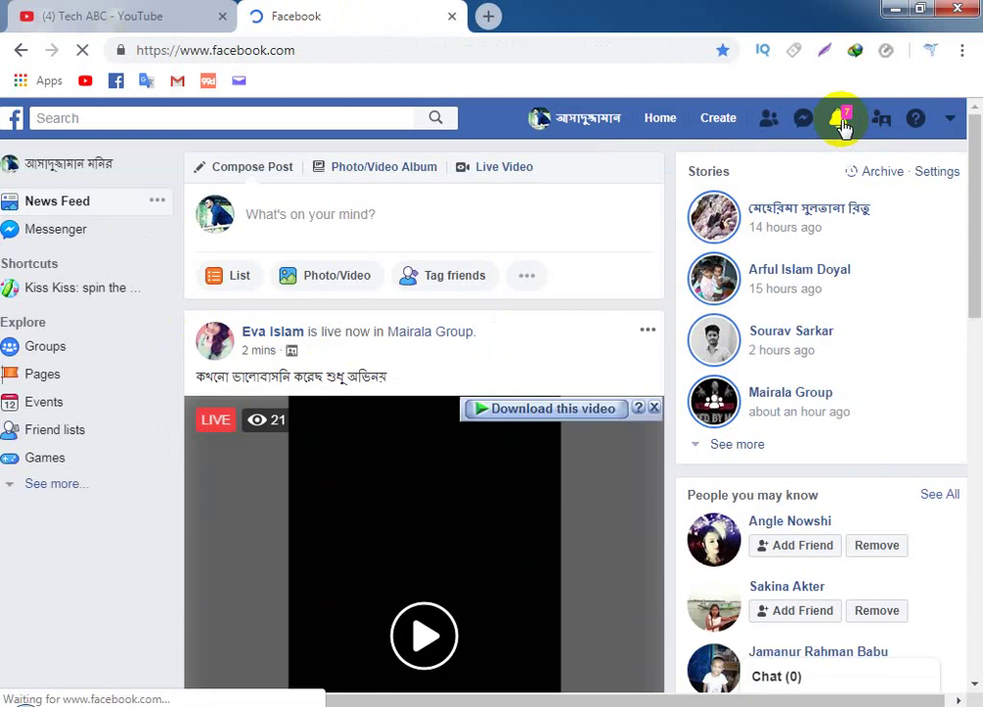
Open the admin invitation for Comedy Seens from the notifications and accept it
{"action": "left_click", "coordinate": [841, 121]}
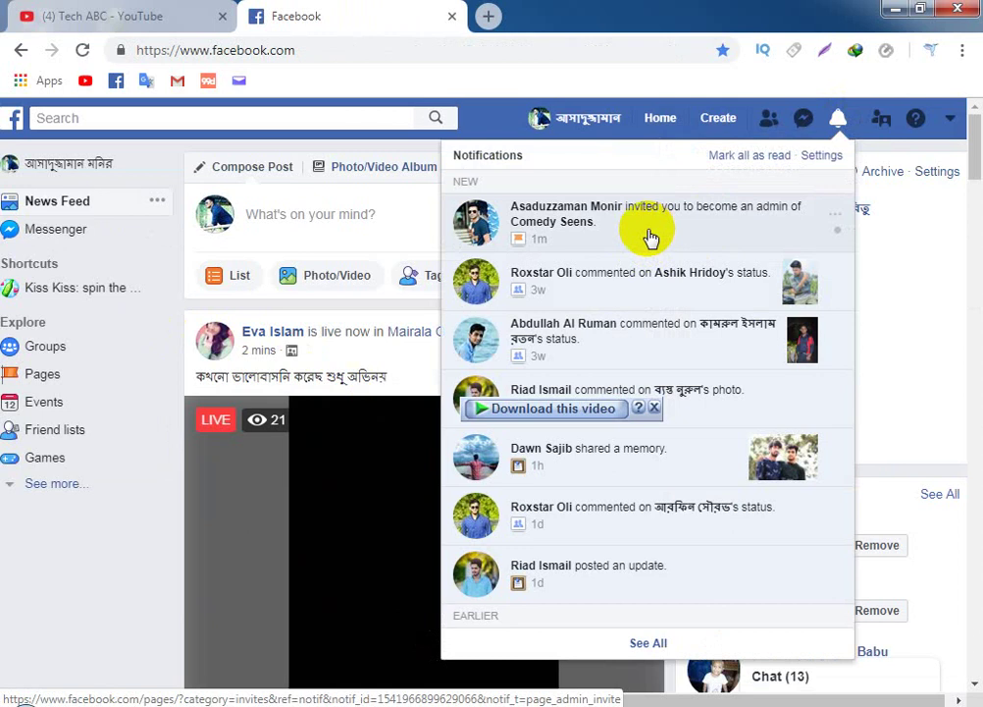
{"action": "left_click", "coordinate": [651, 233]}
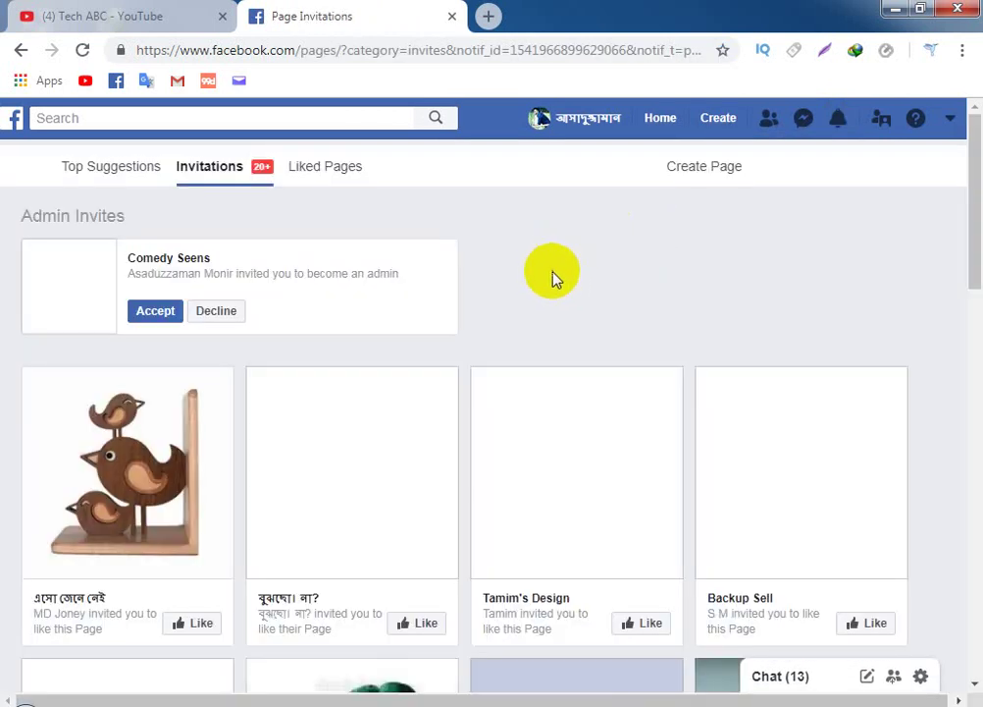
{"action": "left_click", "coordinate": [155, 310]}
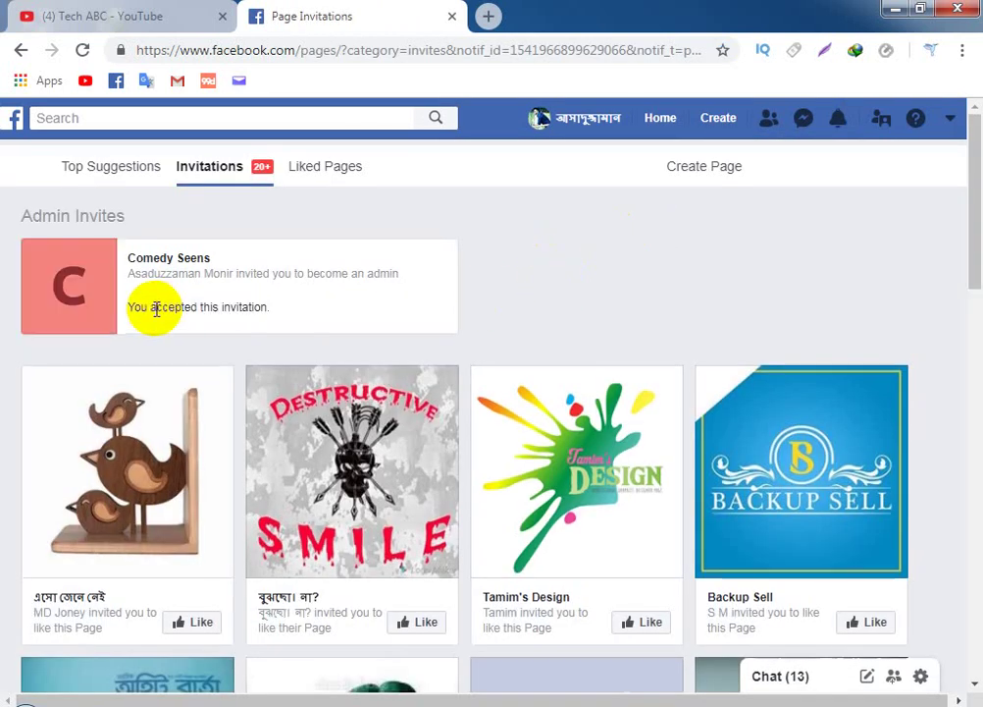
{"action": "scroll", "coordinate": [511, 309], "scroll_direction": "down", "scroll_amount": 1}
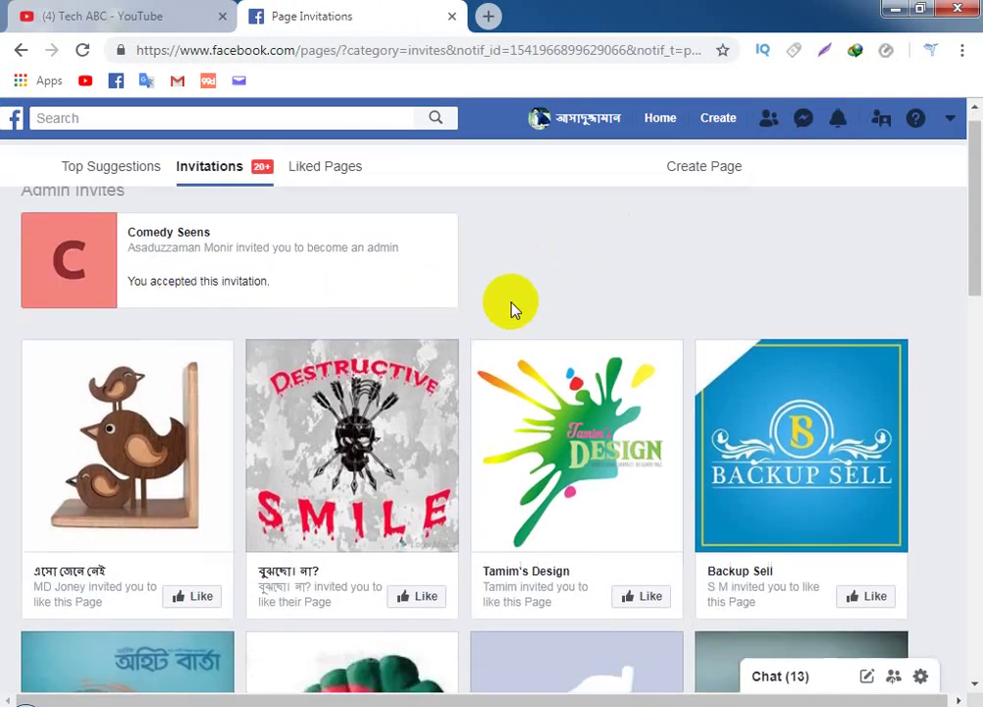
Open the Comedy Seens page from the accepted admin invitation and look over its home page
{"action": "scroll", "coordinate": [510, 312], "scroll_direction": "up", "scroll_amount": 1}
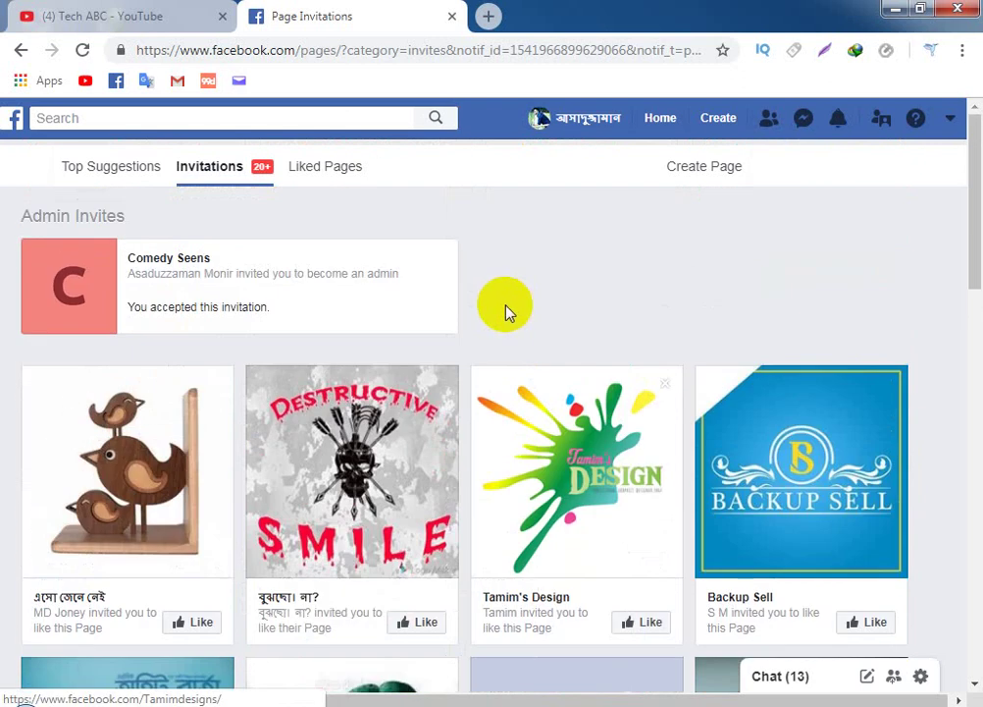
{"action": "left_click", "coordinate": [70, 285]}
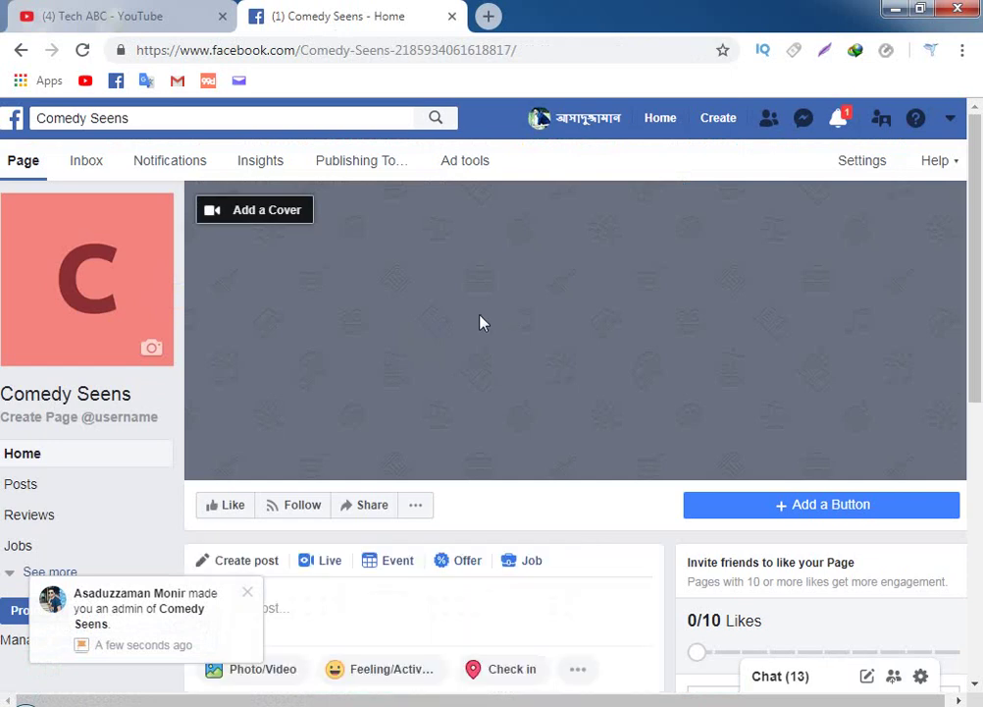
{"action": "scroll", "coordinate": [481, 322], "scroll_direction": "down", "scroll_amount": 3}
{"action": "scroll", "coordinate": [481, 316], "scroll_direction": "up", "scroll_amount": 3}
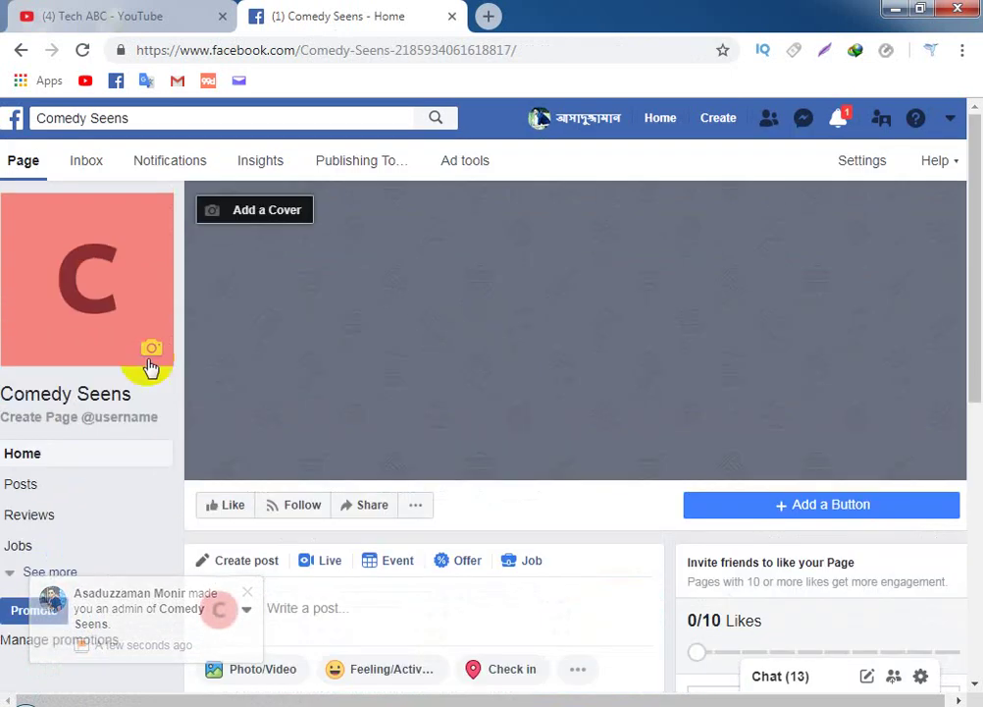
{"action": "scroll", "coordinate": [115, 448], "scroll_direction": "down", "scroll_amount": 2}
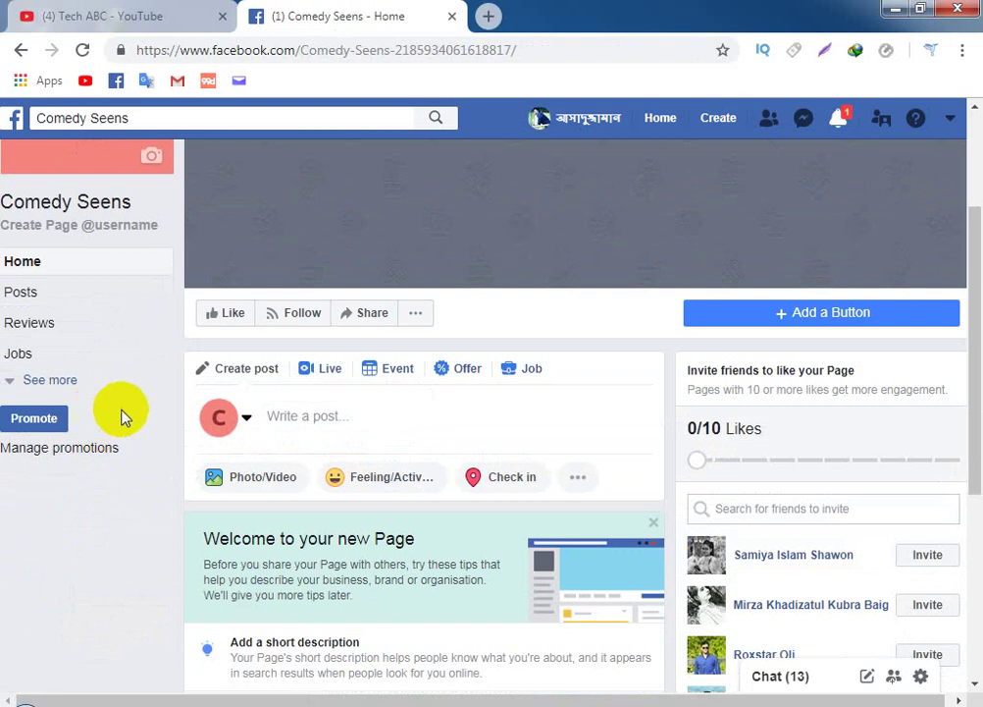
{"action": "scroll", "coordinate": [123, 412], "scroll_direction": "up", "scroll_amount": 2}
{"action": "scroll", "coordinate": [115, 407], "scroll_direction": "down", "scroll_amount": 2}
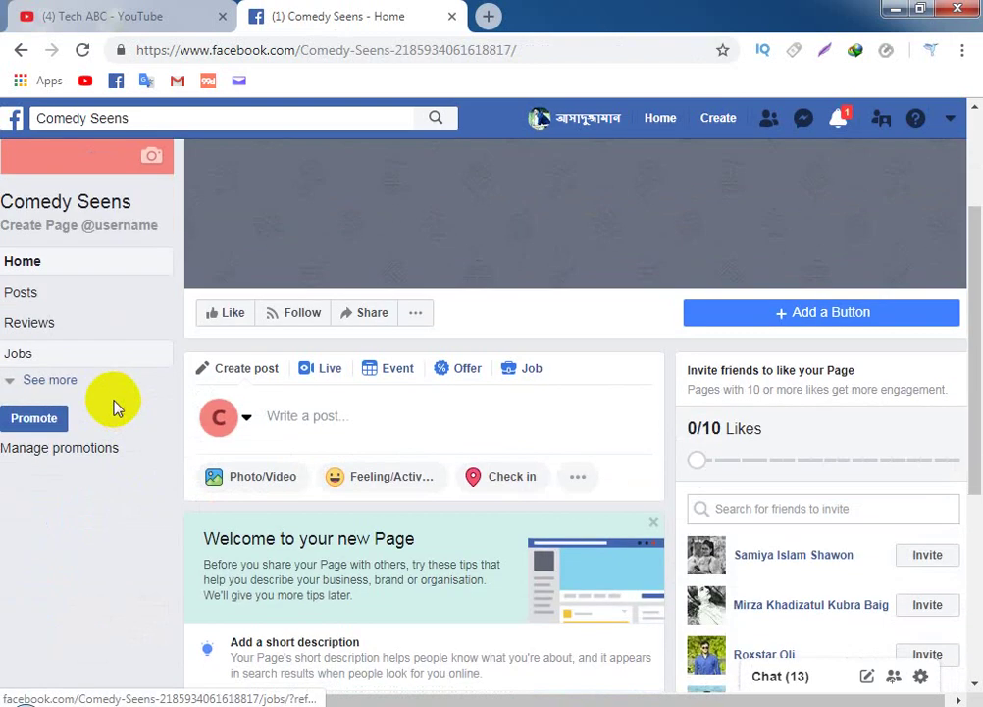
{"action": "left_click", "coordinate": [106, 234]}
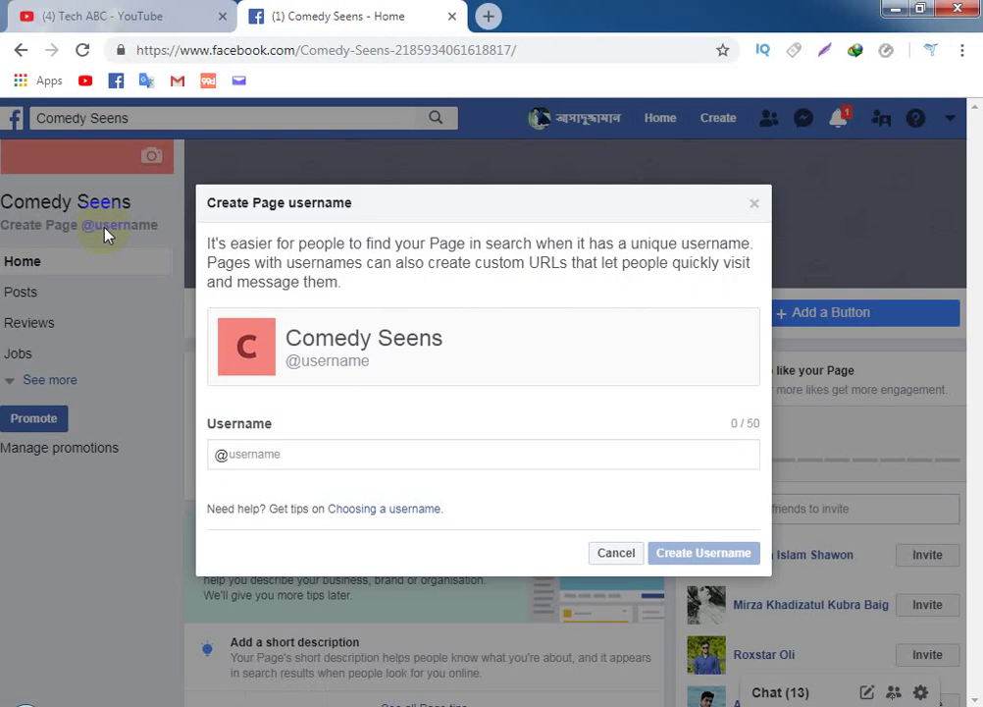
{"action": "left_click", "coordinate": [263, 457]}
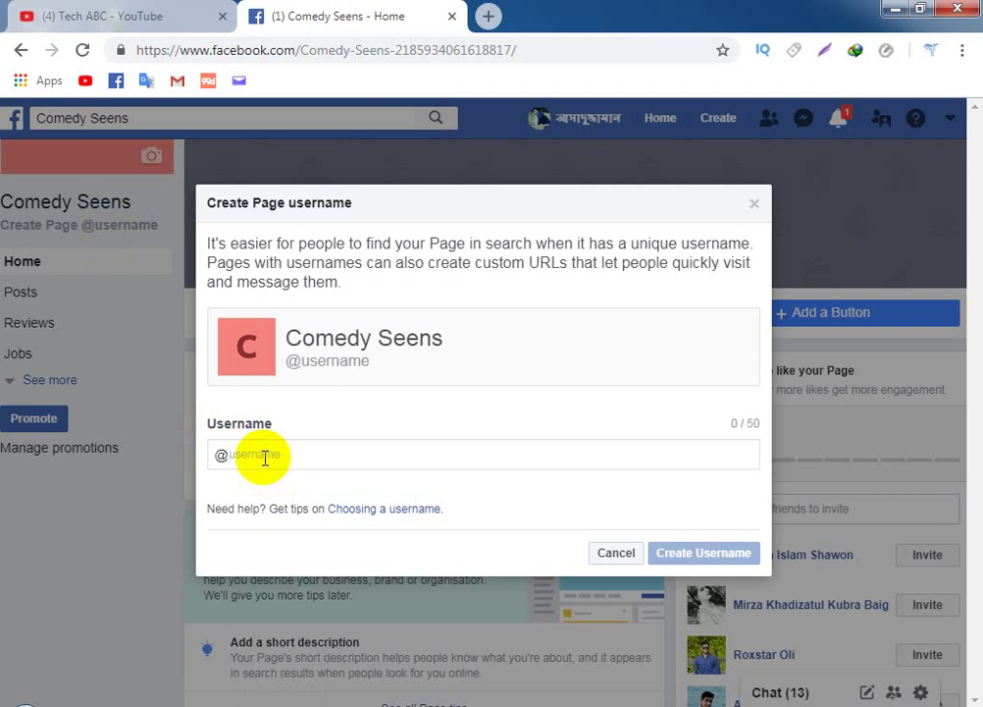
{"action": "type", "text": "Com"}
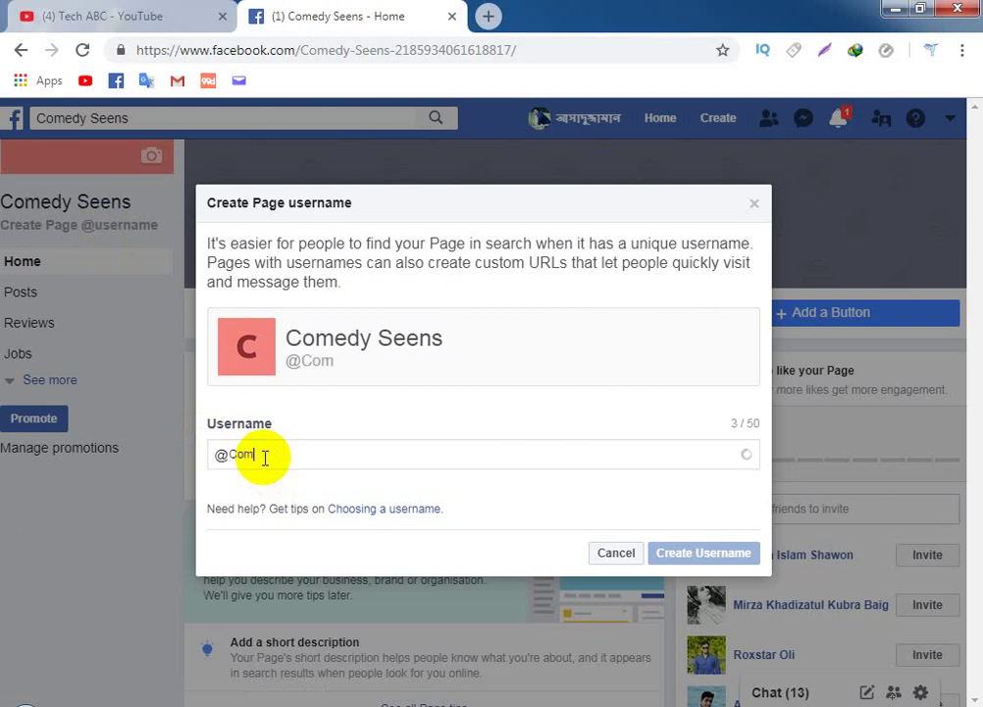
{"action": "type", "text": "edy"}
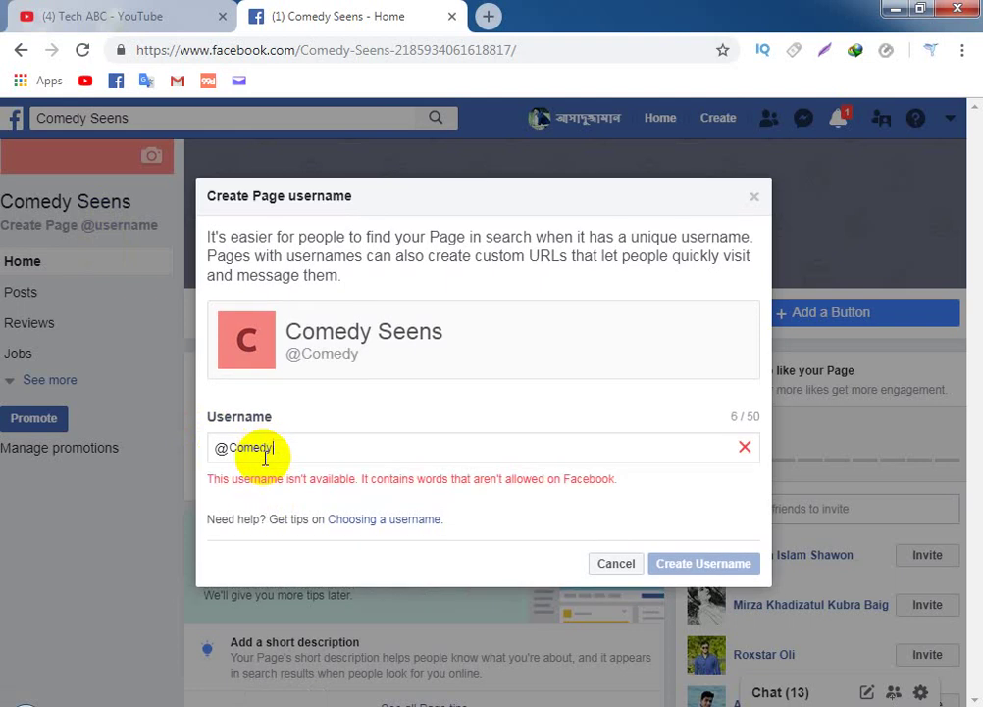
{"action": "type", "text": "Seen"}
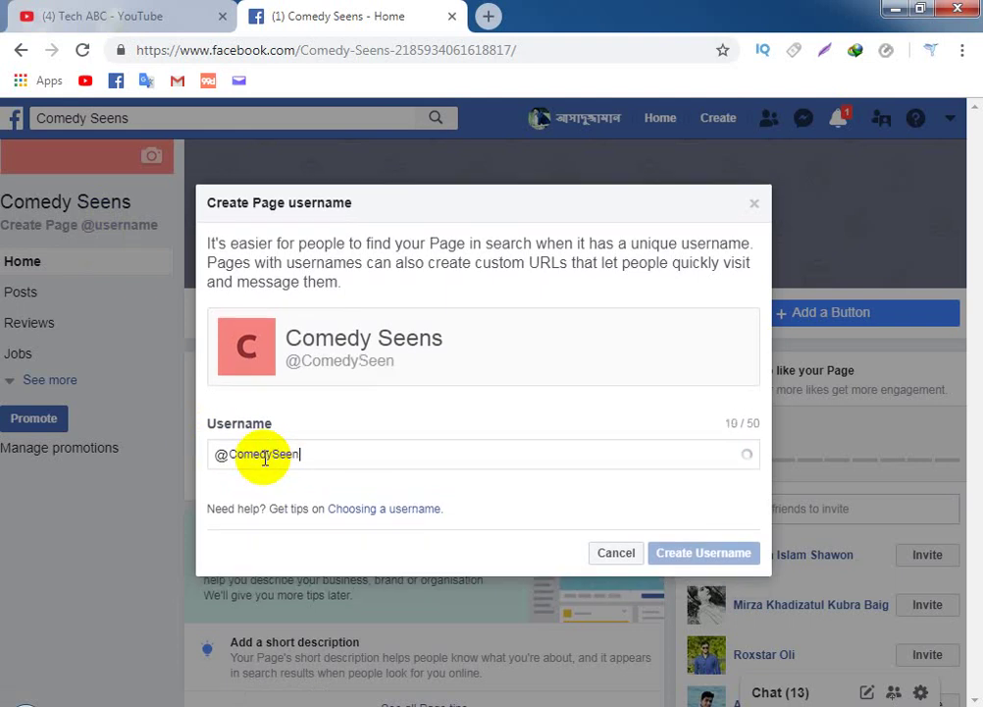
{"action": "type", "text": "s"}
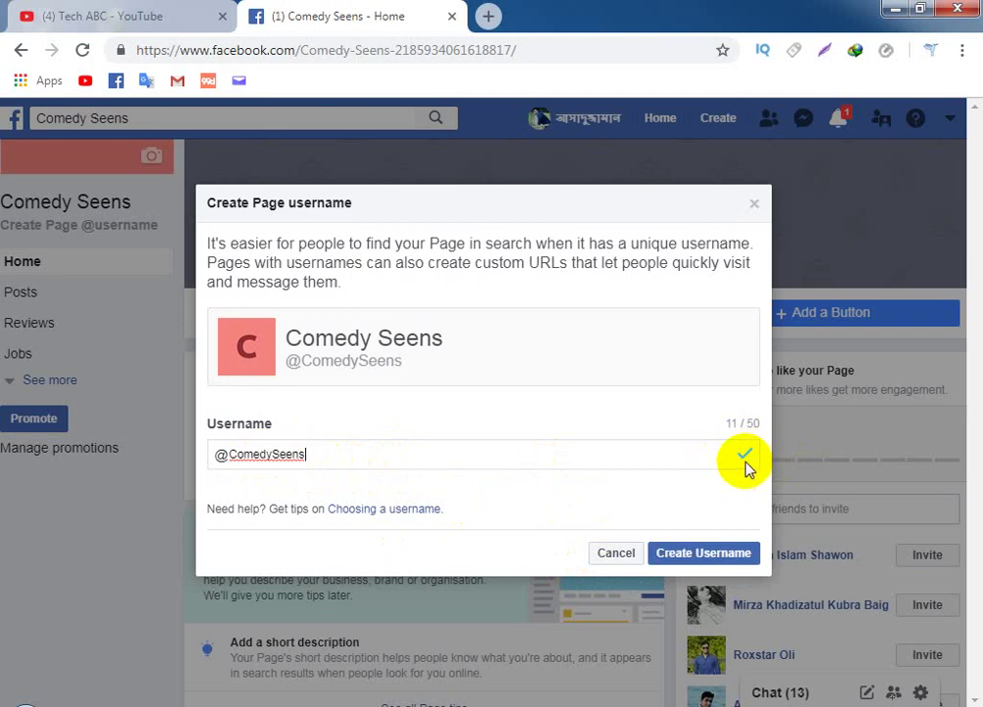
{"action": "left_click", "coordinate": [703, 555]}
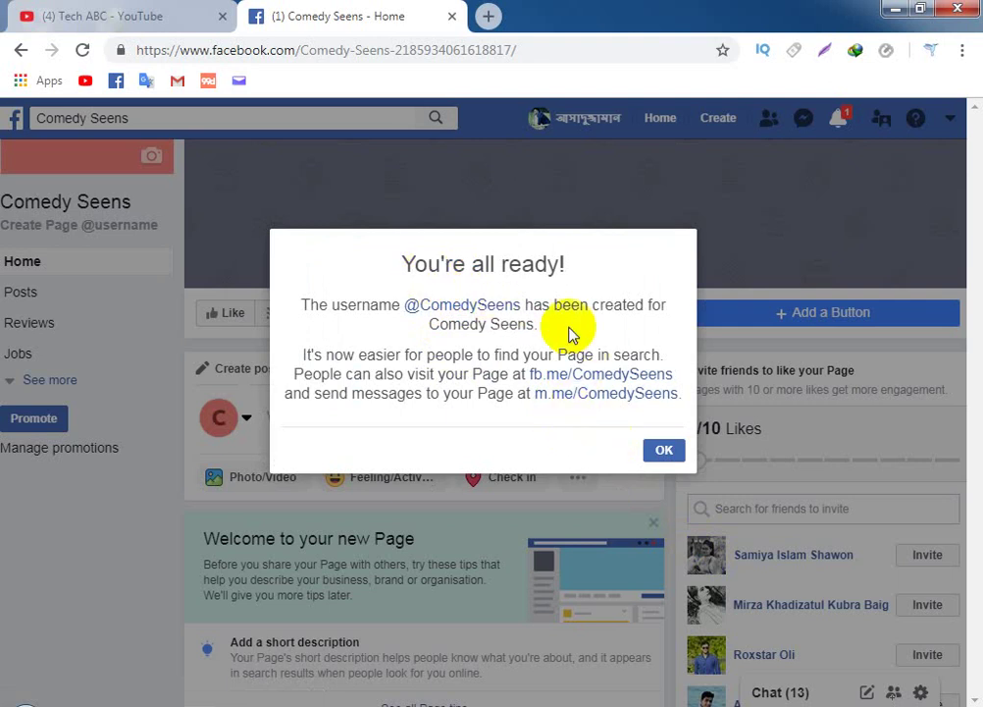
{"action": "left_click", "coordinate": [665, 452]}
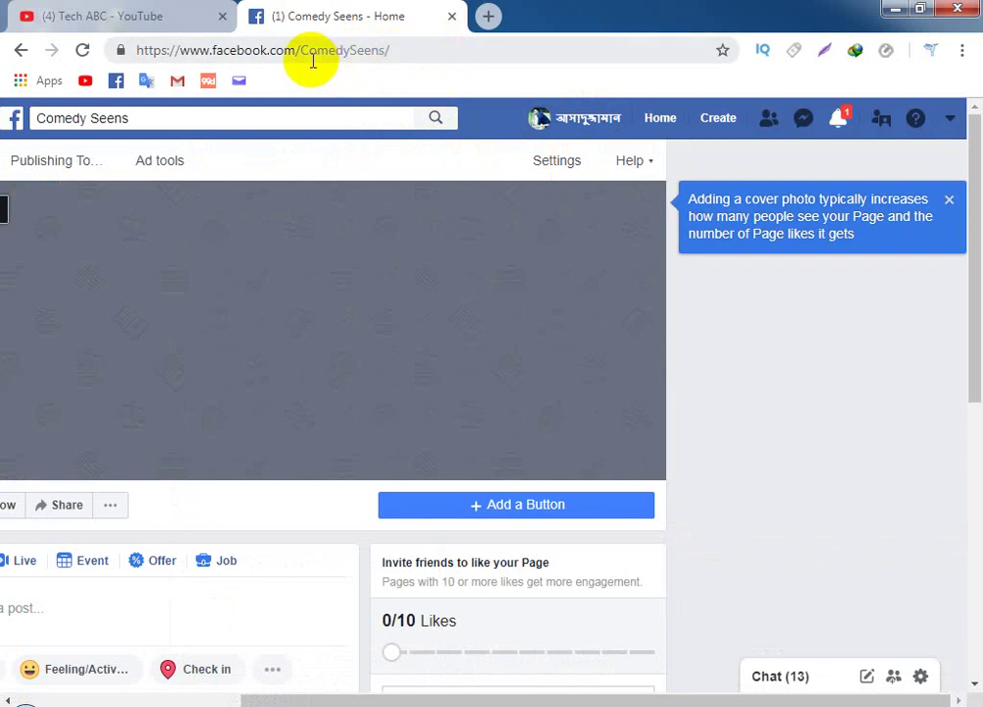
Examine the Comedy Seens page's web address for the new username
{"action": "left_click", "coordinate": [434, 53]}
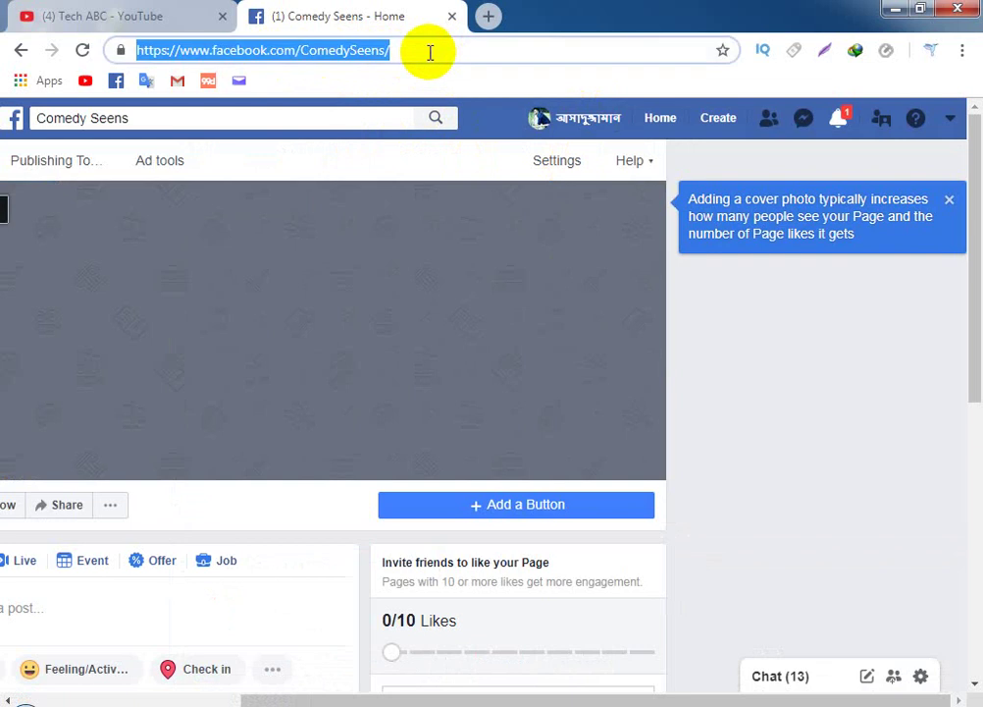
{"action": "left_click", "coordinate": [430, 51]}
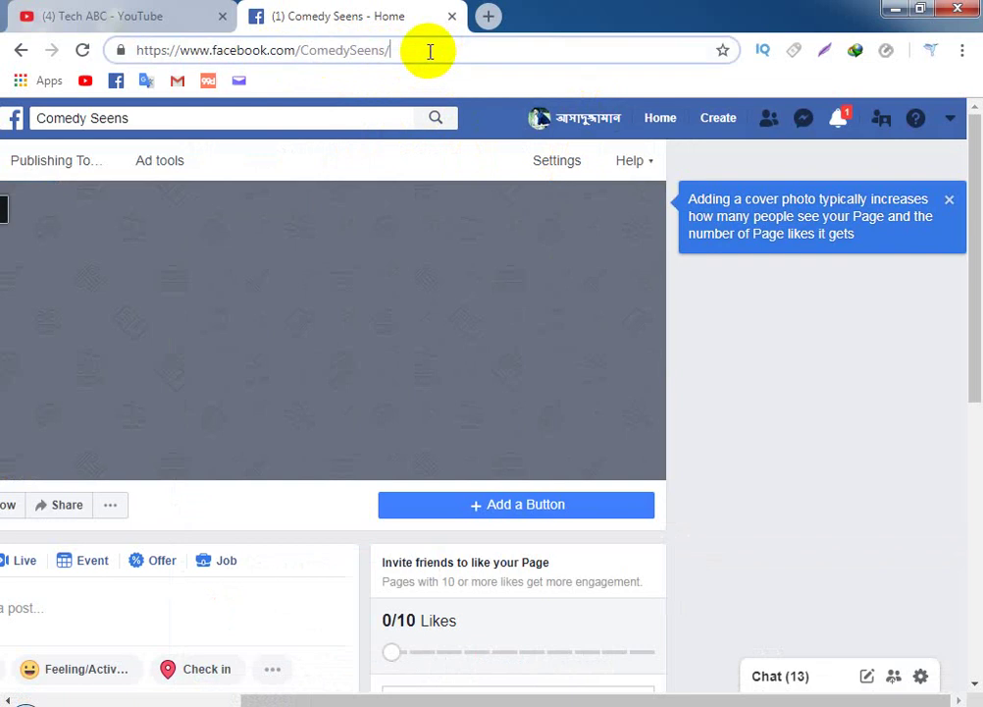
{"action": "left_click", "coordinate": [191, 27]}
{"action": "left_click", "coordinate": [351, 15]}
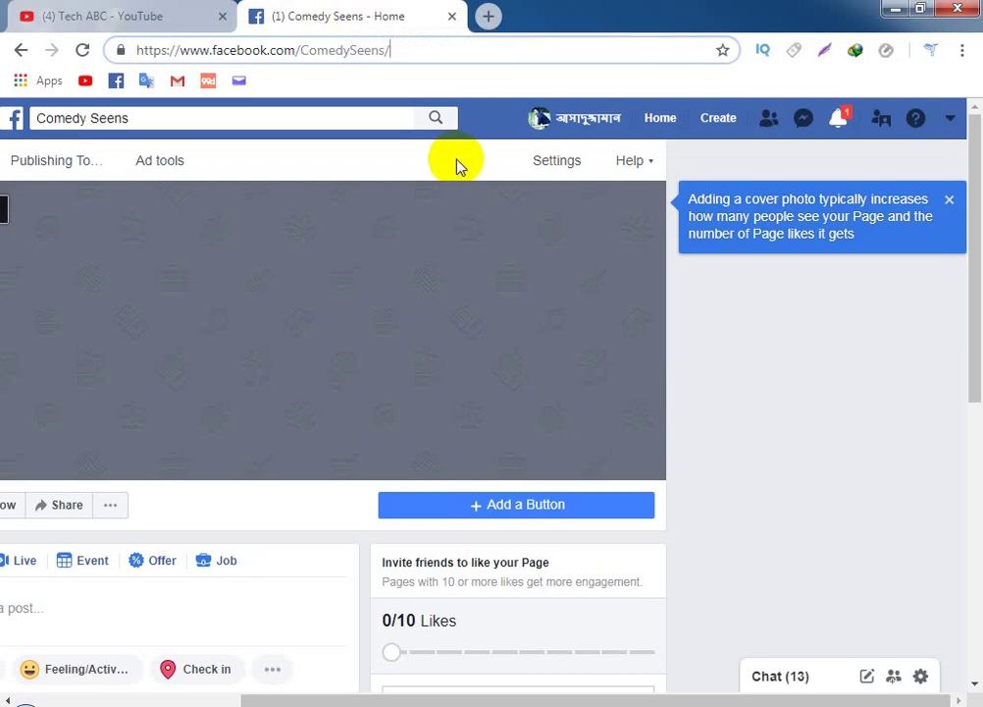
{"action": "scroll", "coordinate": [543, 262], "scroll_direction": "down", "scroll_amount": 5}
{"action": "scroll", "coordinate": [540, 261], "scroll_direction": "up", "scroll_amount": 5}
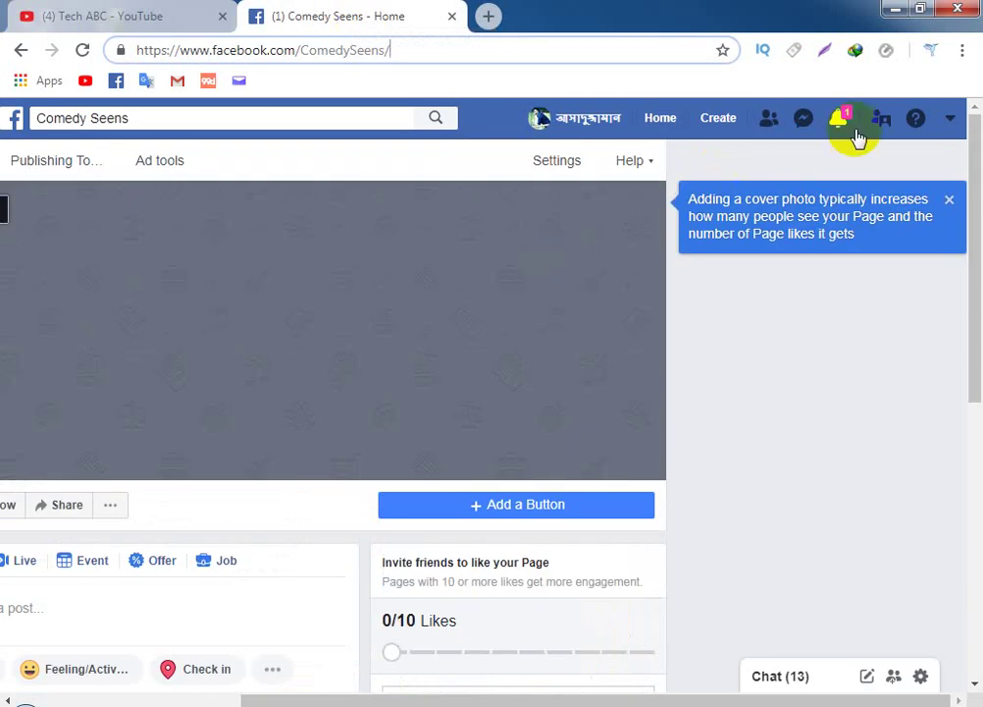